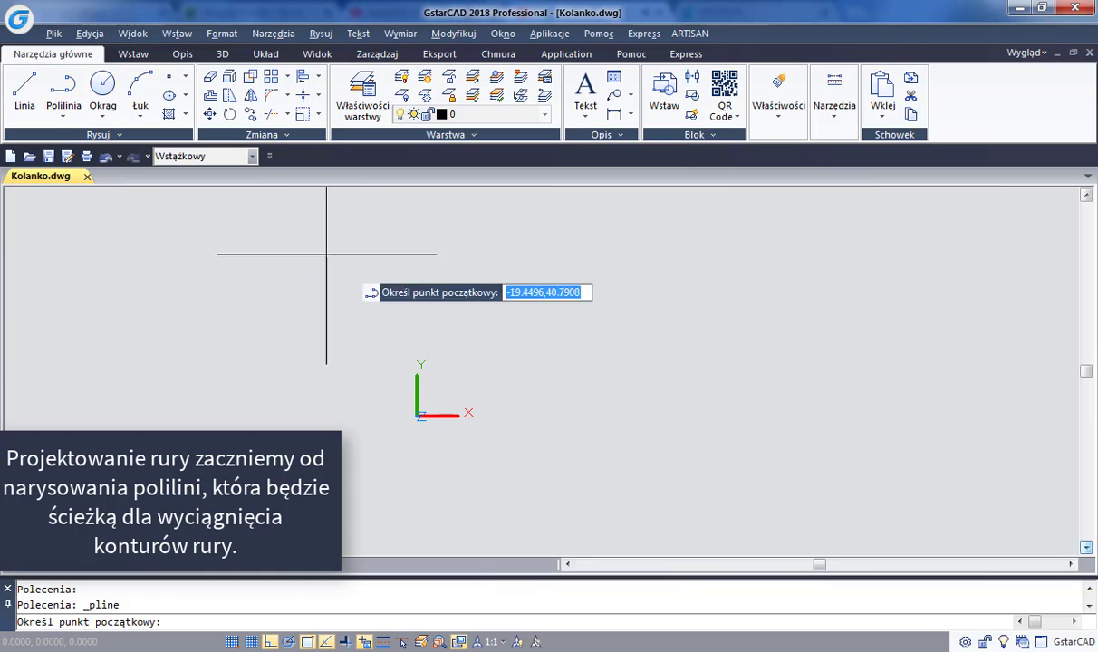
- Draw an L-shaped polyline from 0,0 with a 200-unit segment along Y and a 200-unit segment along X
type("0")
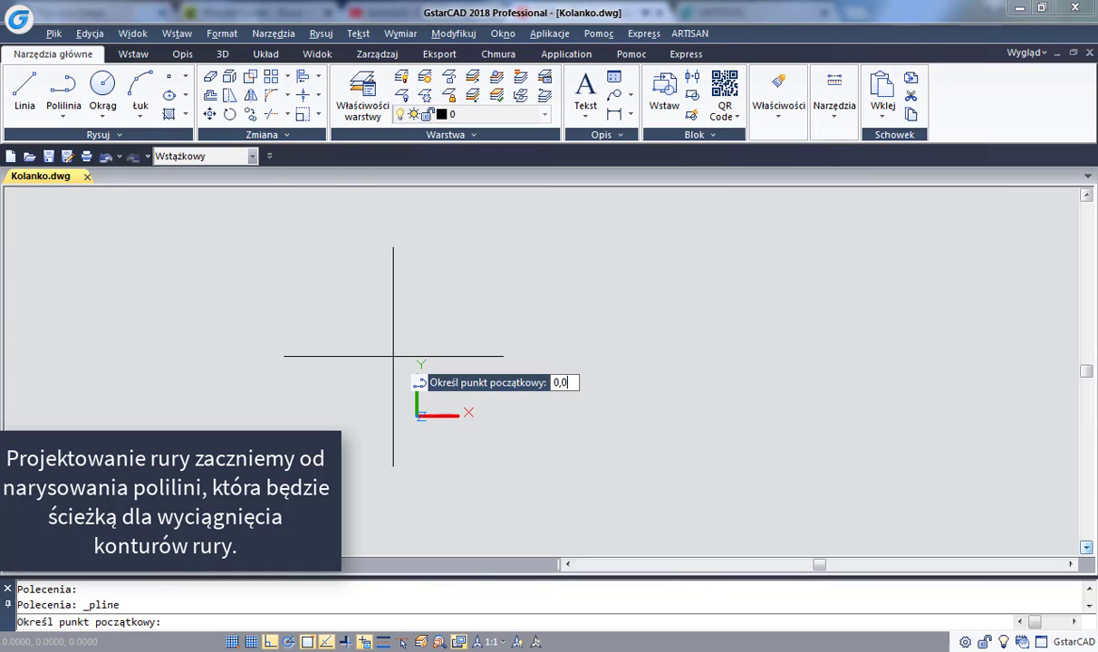
key("Return")
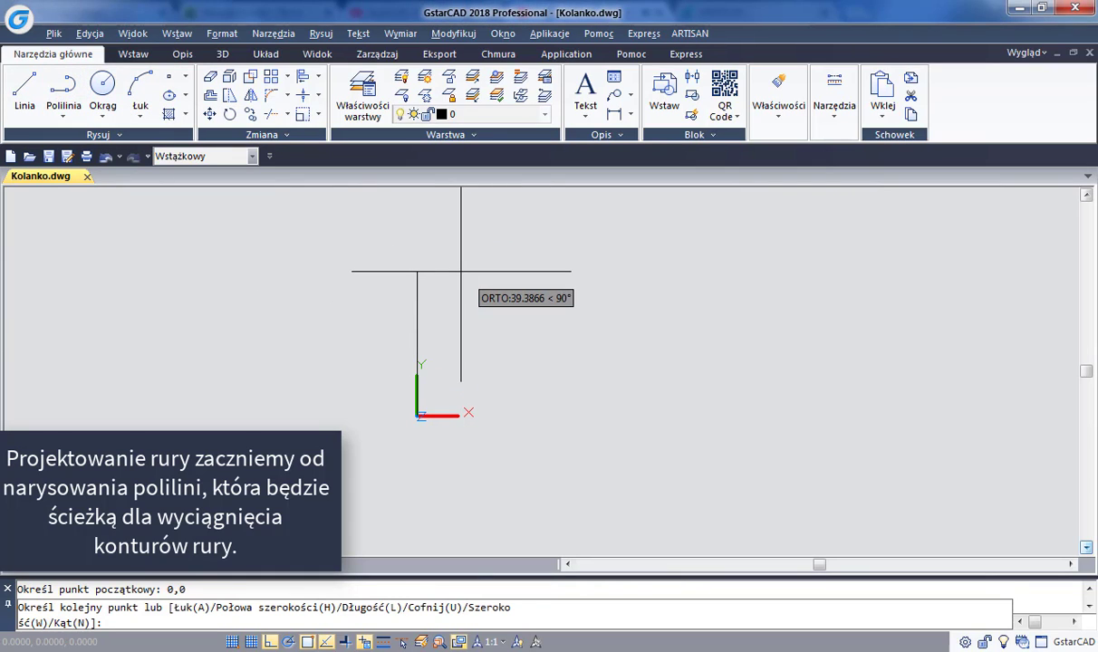
type("200")
key("Return")
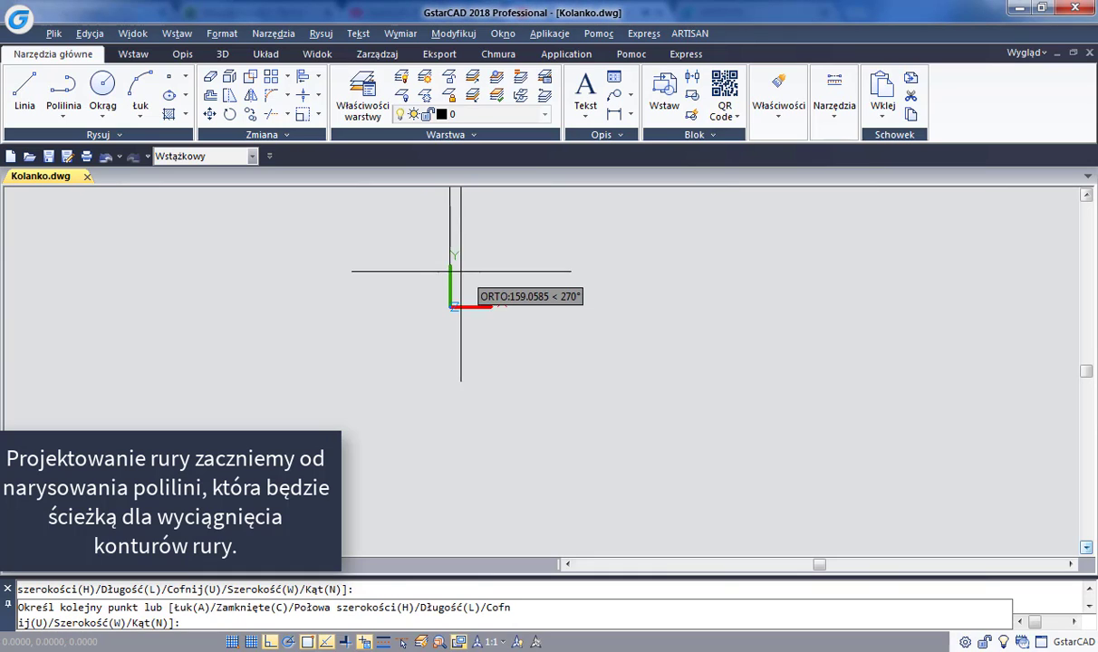
middle_click_drag(462, 271, 424, 468)
type("2")
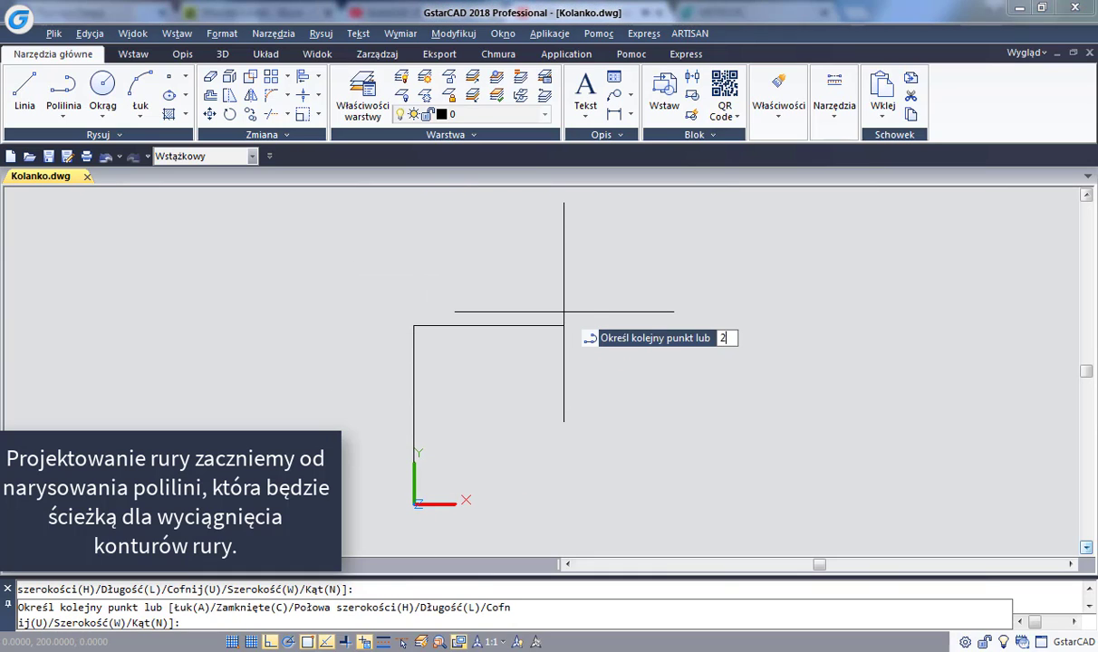
type("00")
key("Return")
key("Escape")
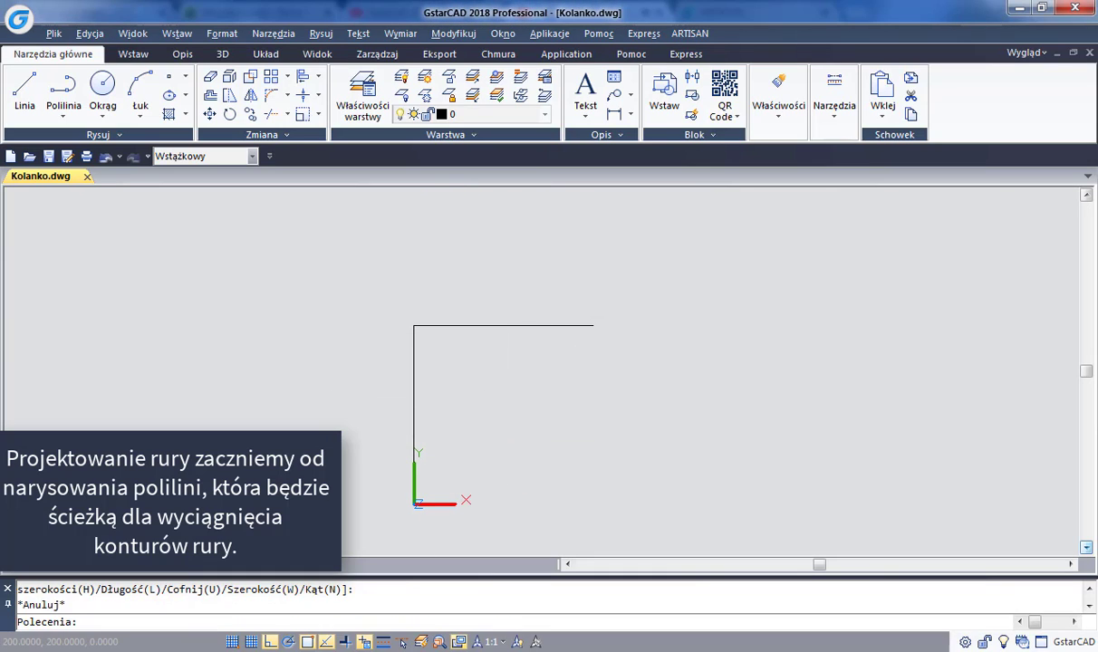
- Fillet the polyline's corner with a radius of 50
type("fill")
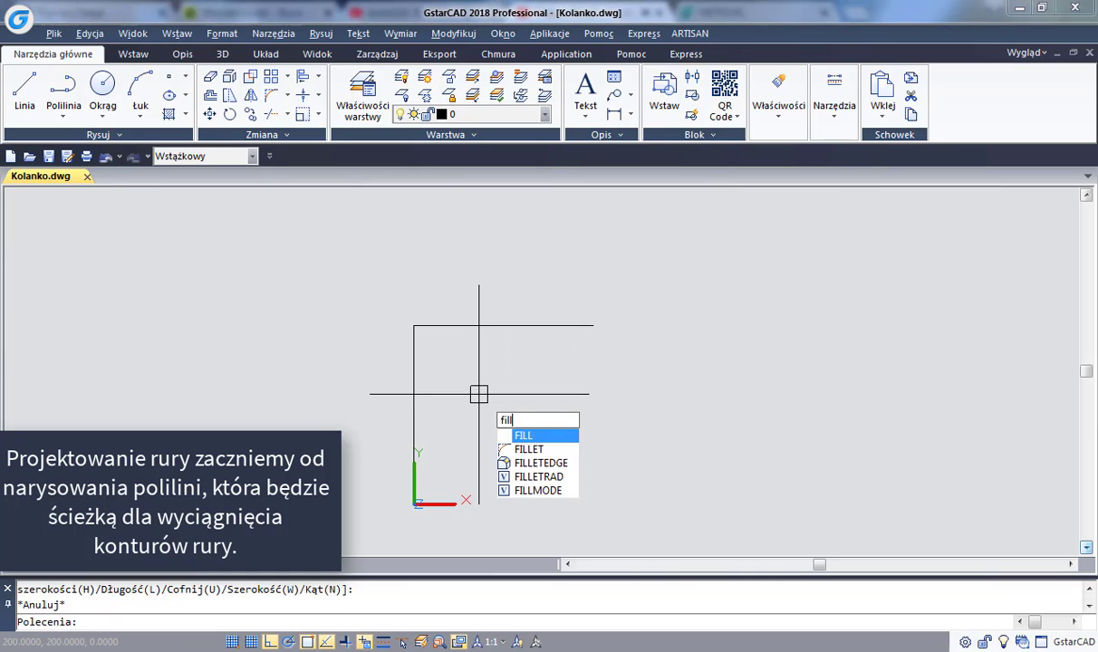
type("et")
key("Return")
type("r")
key("Return")
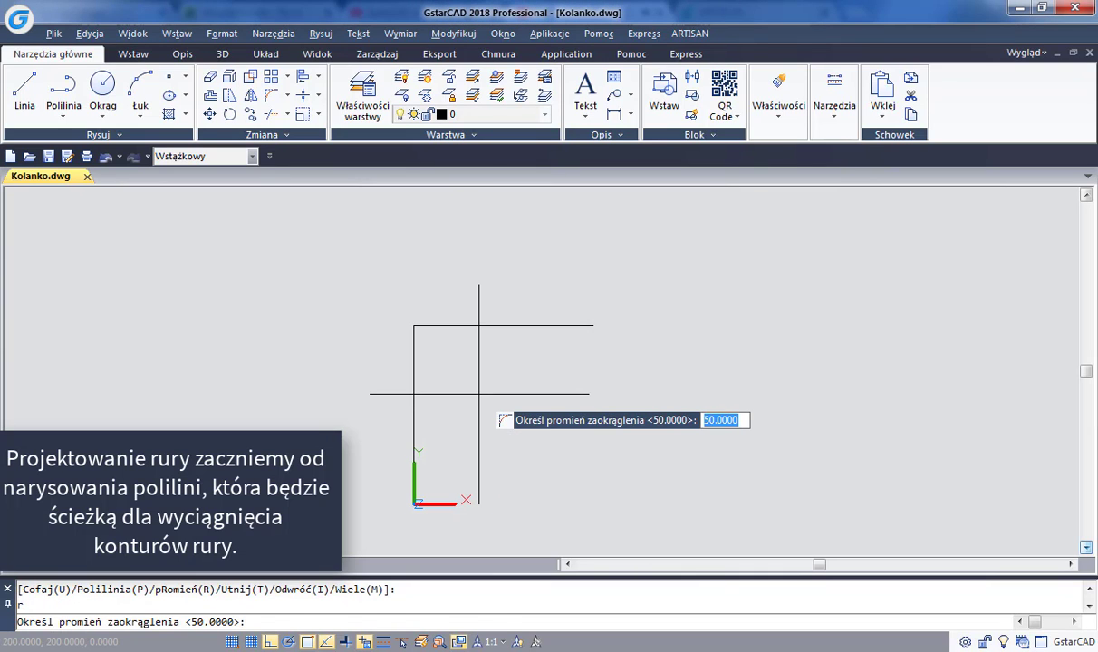
key("Return")
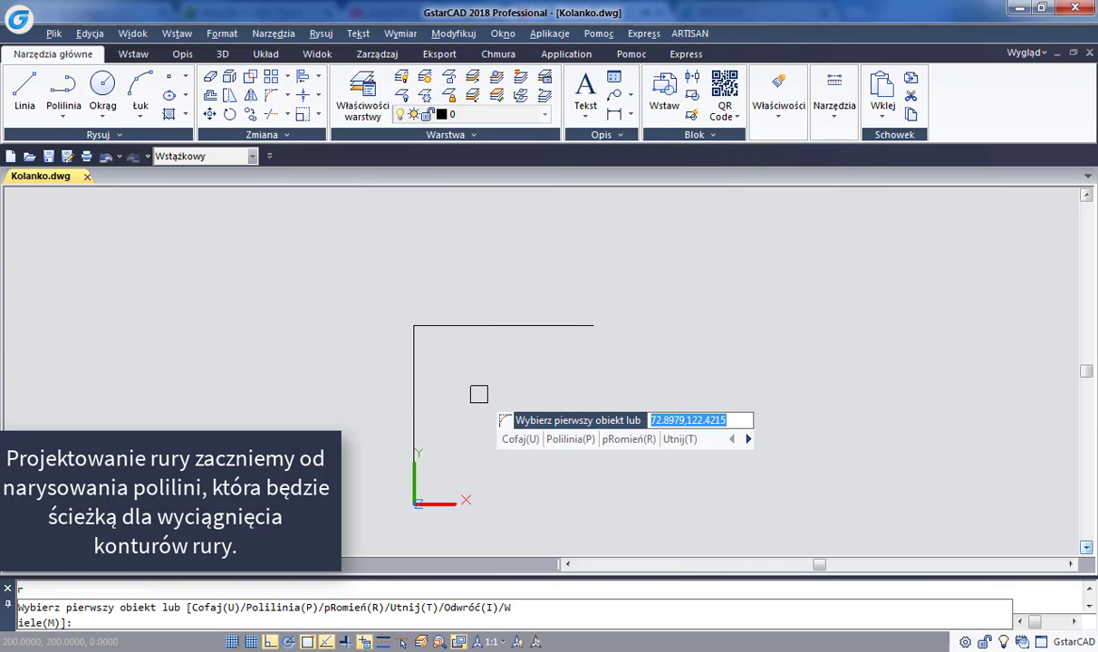
left_click(415, 365)
left_click(460, 324)
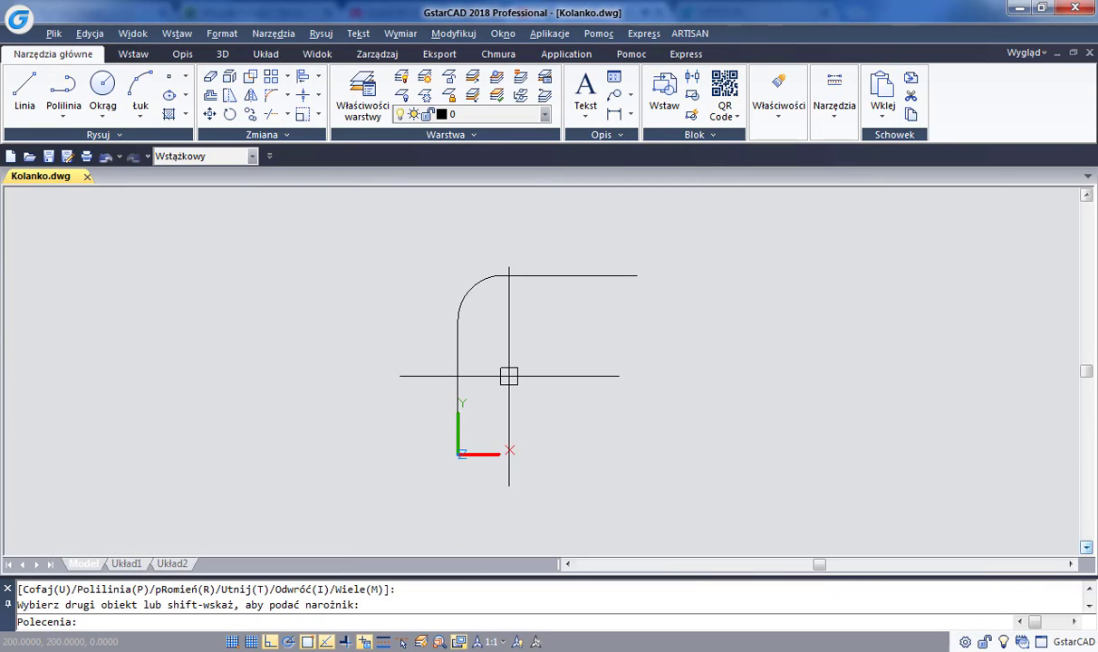
- Draw two concentric circles with radii of 30 and 40 centred on the polyline's start point at the origin
type("c")
key("Return")
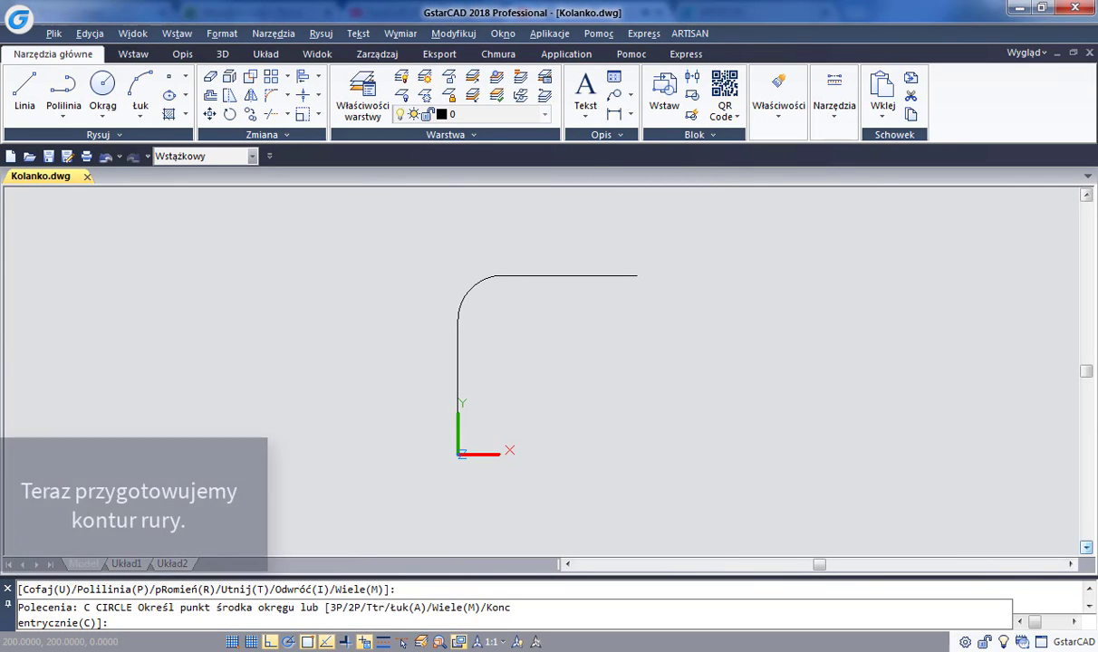
left_click(458, 453)
scroll(421, 454, "up", 2)
type("3")
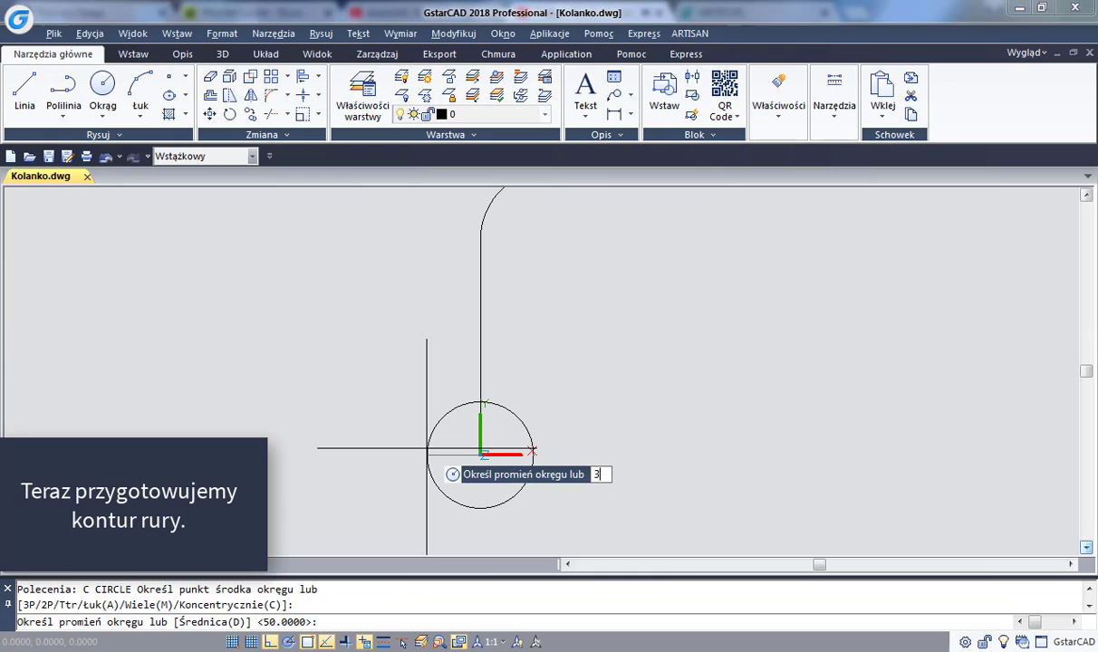
type("0")
key("Return")
key("Return")
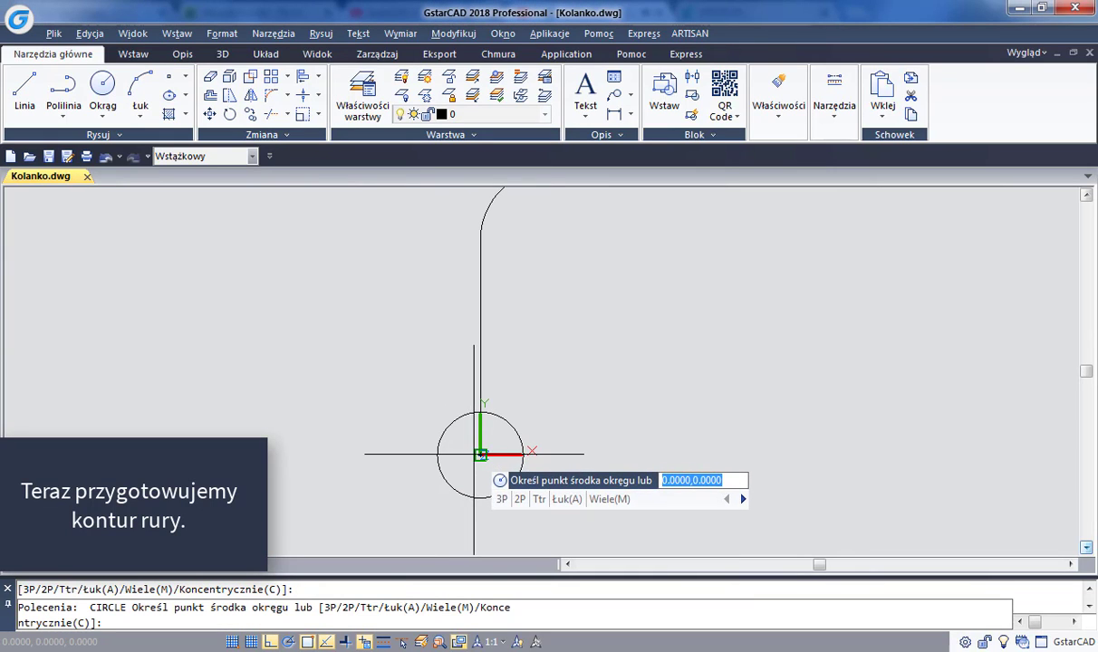
left_click(480, 453)
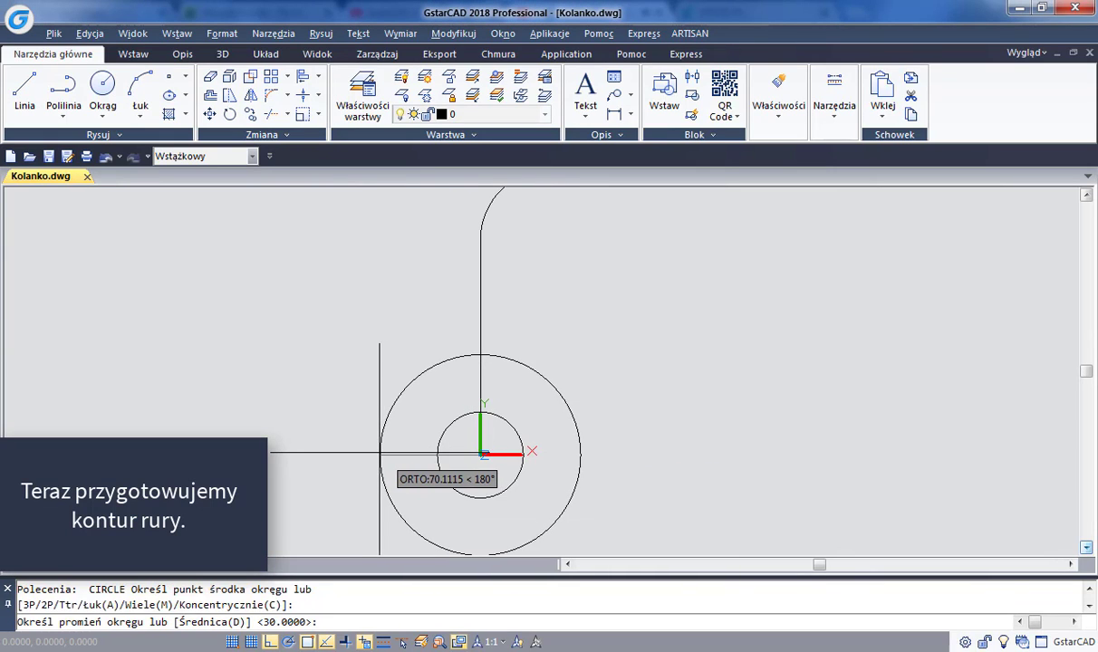
type("40")
key("Return")
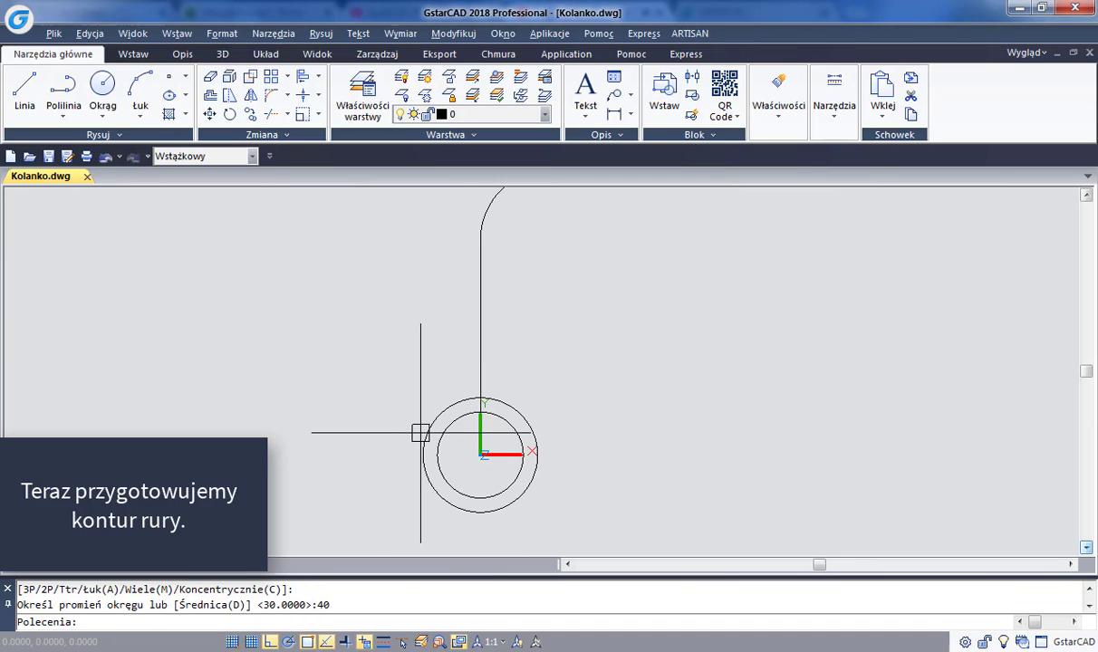
- In a 3D view, rotate the polyline 90 degrees about the X axis around the origin using 3DROTATE
middle_click_drag(420, 432, 427, 413)
middle_click_drag(382, 262, 404, 316)
type("3dr")
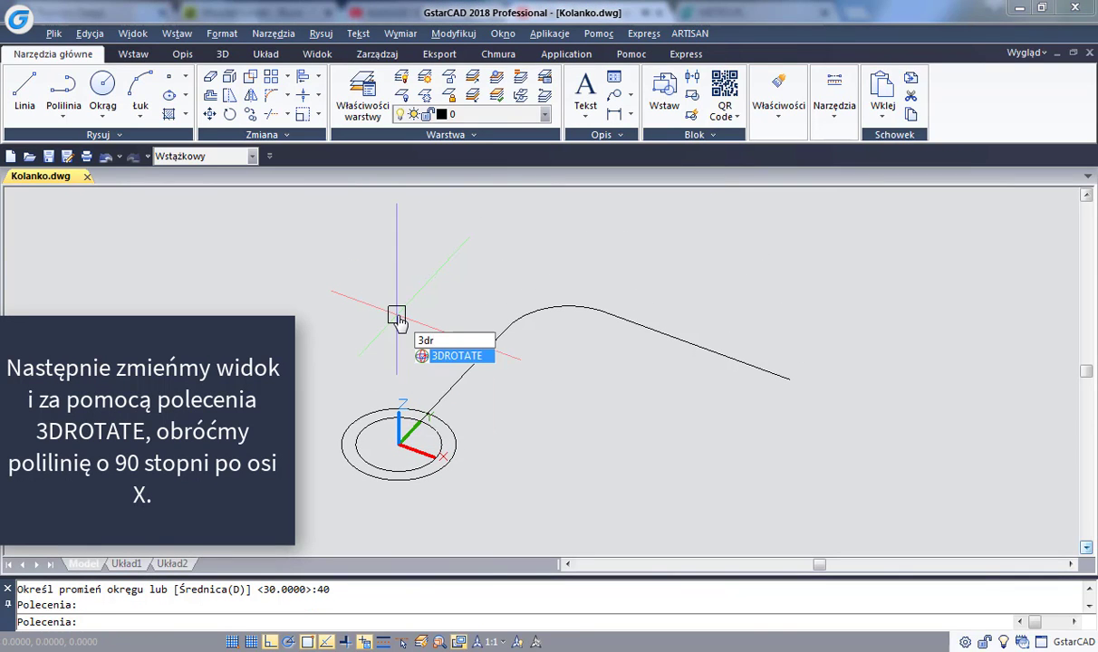
key("Return")
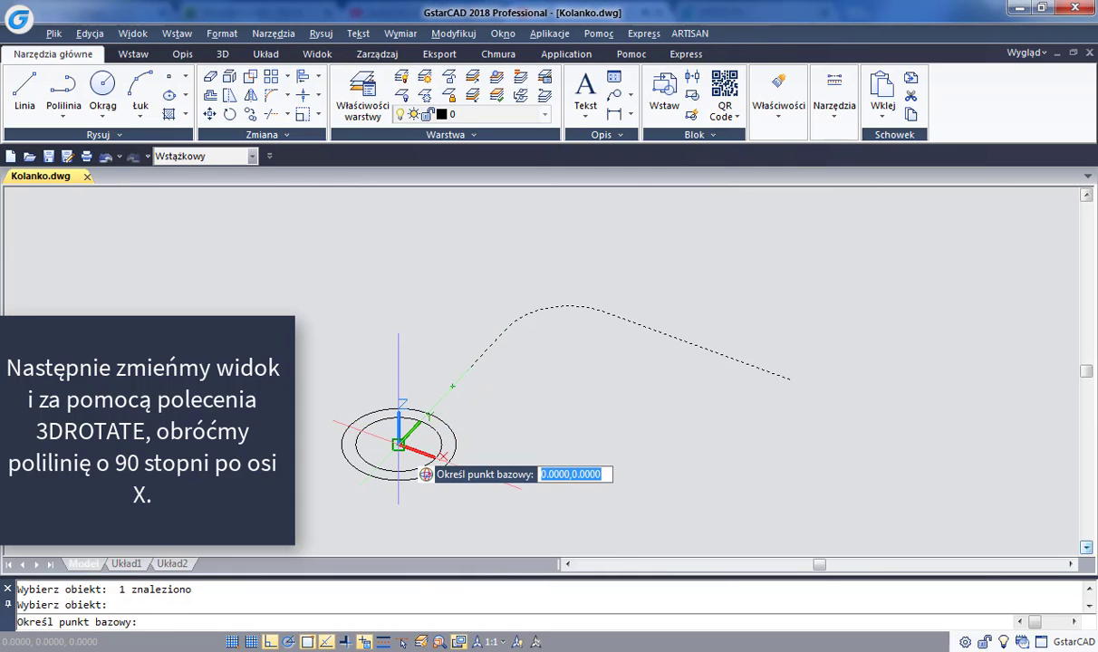
left_click(399, 444)
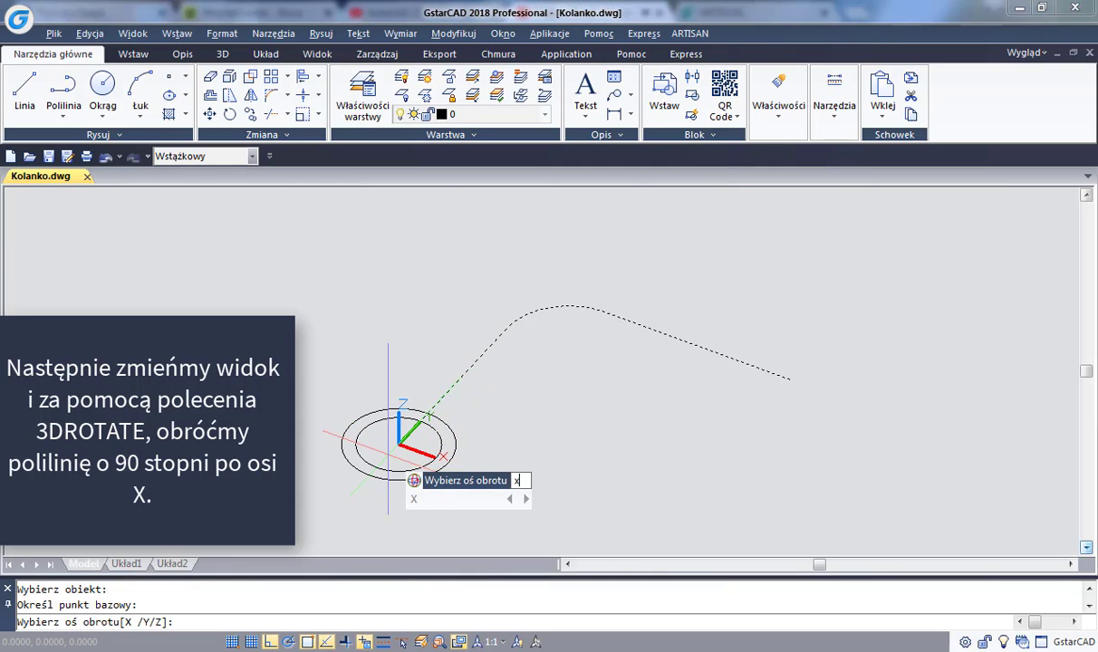
type("x")
key("Return")
type("90")
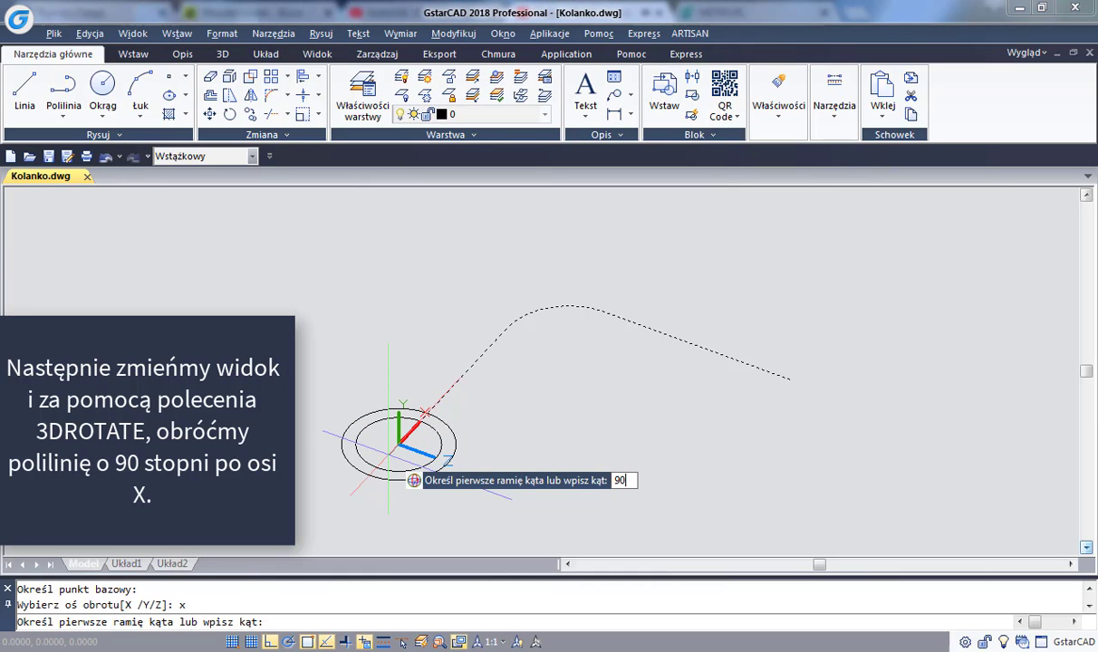
key("Return")
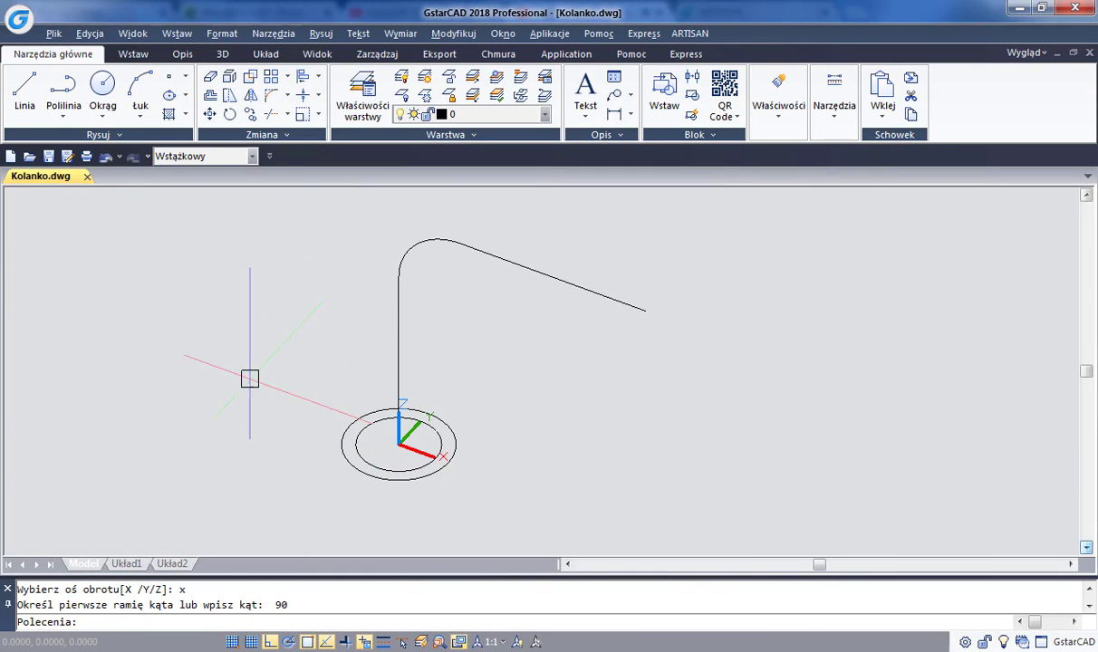
- Sweep both concentric circles along the filleted polyline path
left_click(222, 53)
left_click(66, 110)
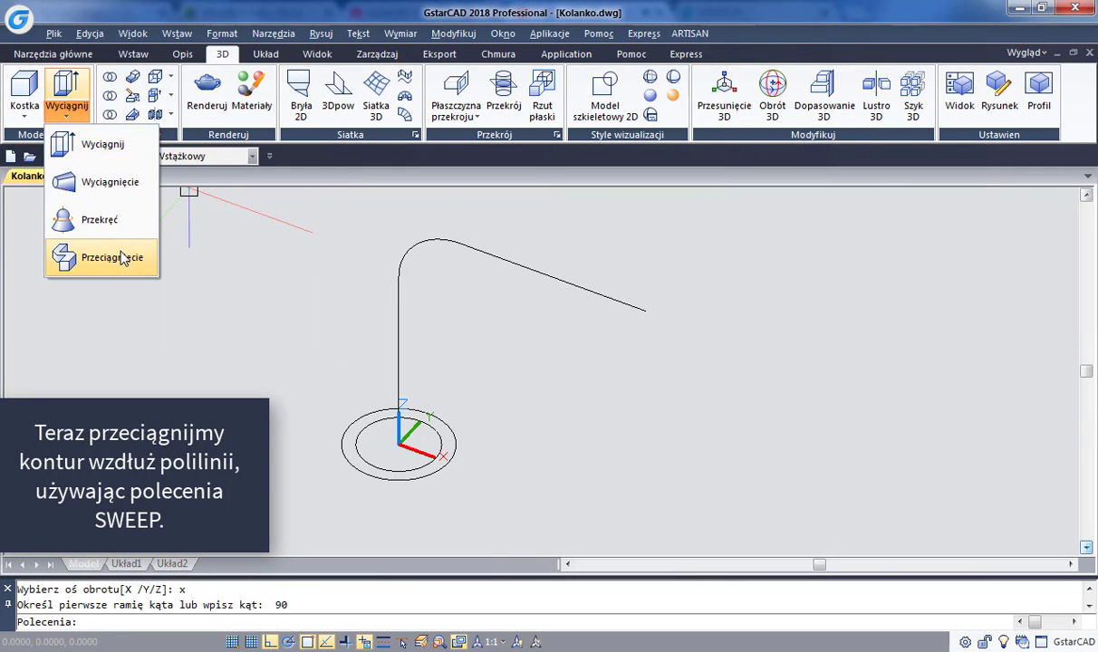
left_click(124, 259)
scroll(386, 431, "up", 2)
left_click(387, 435)
left_click(322, 503)
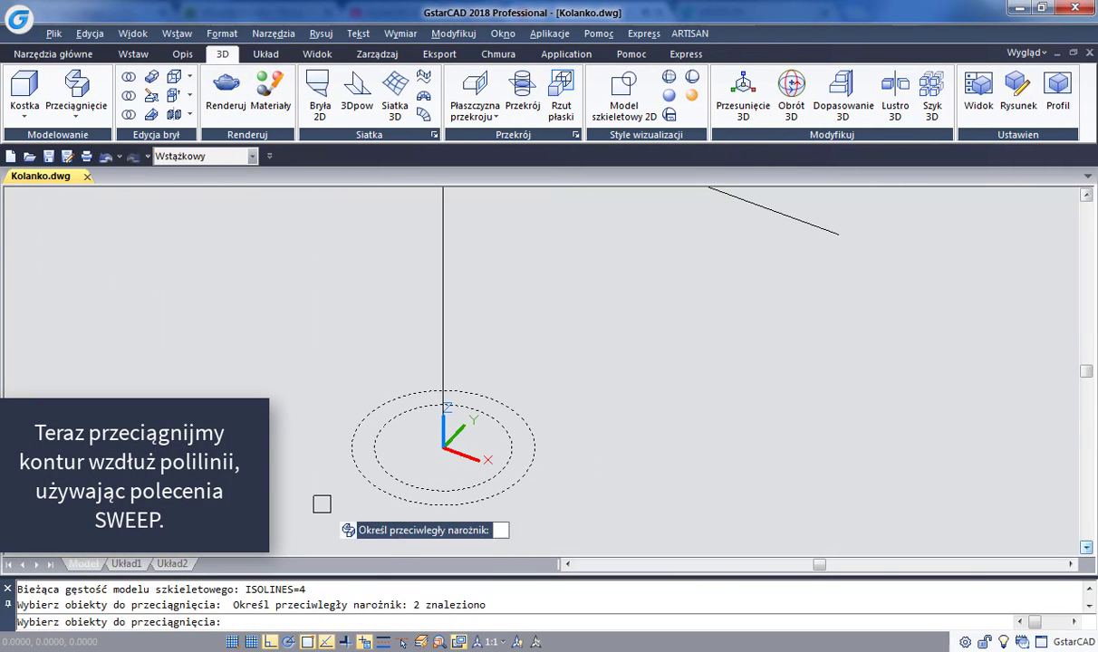
key("Return")
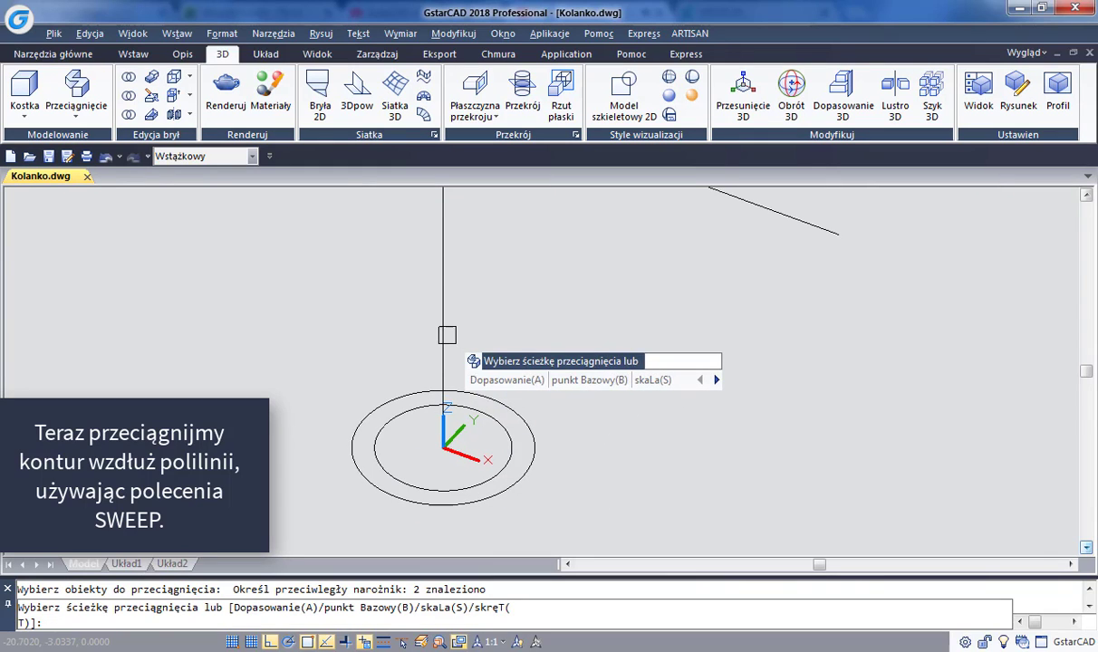
left_click(446, 335)
middle_click_drag(705, 372, 264, 250)
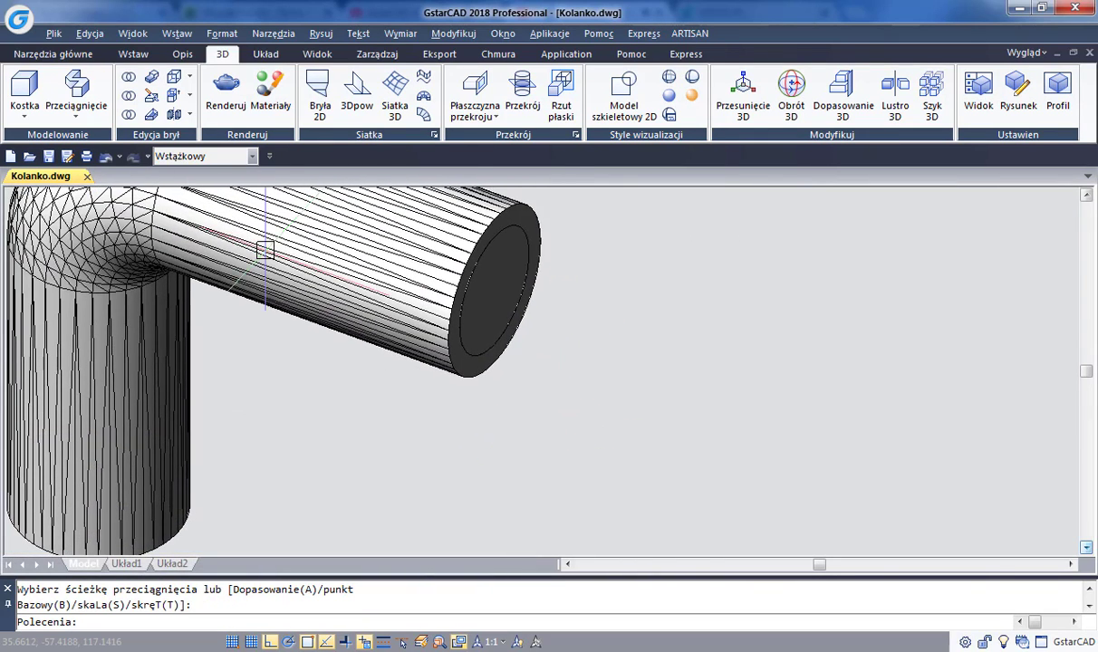
- Subtract the inner swept solid from the outer one to hollow out the pipe
left_click(130, 113)
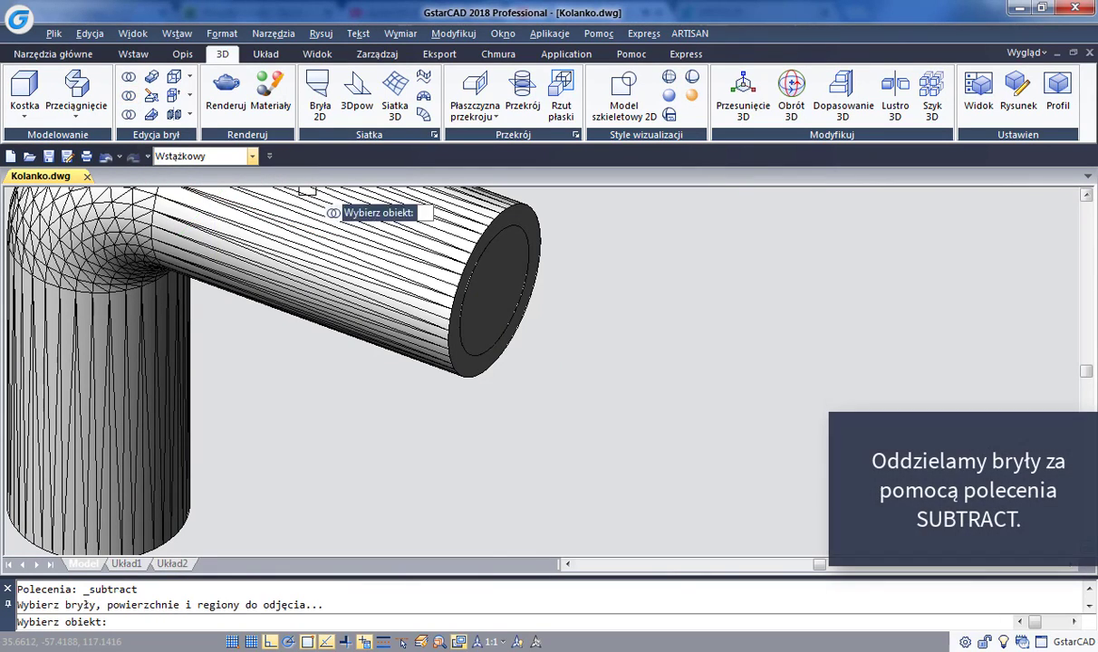
left_click(534, 214)
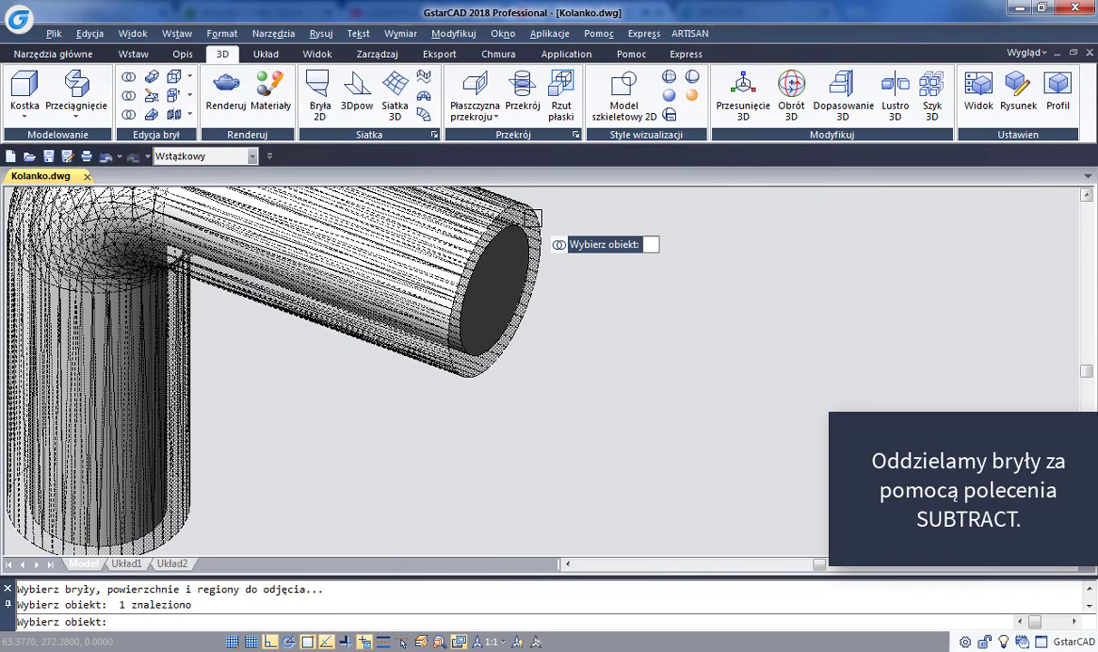
key("Return")
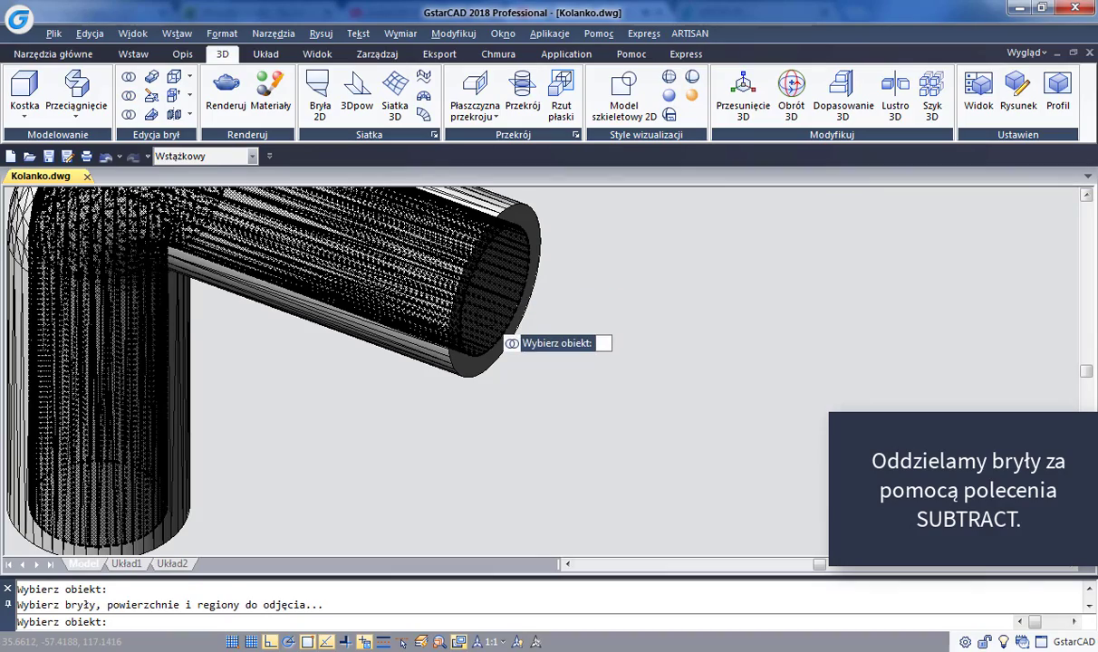
left_click(507, 344)
key("Return")
middle_click_drag(625, 322, 510, 459, "shift")
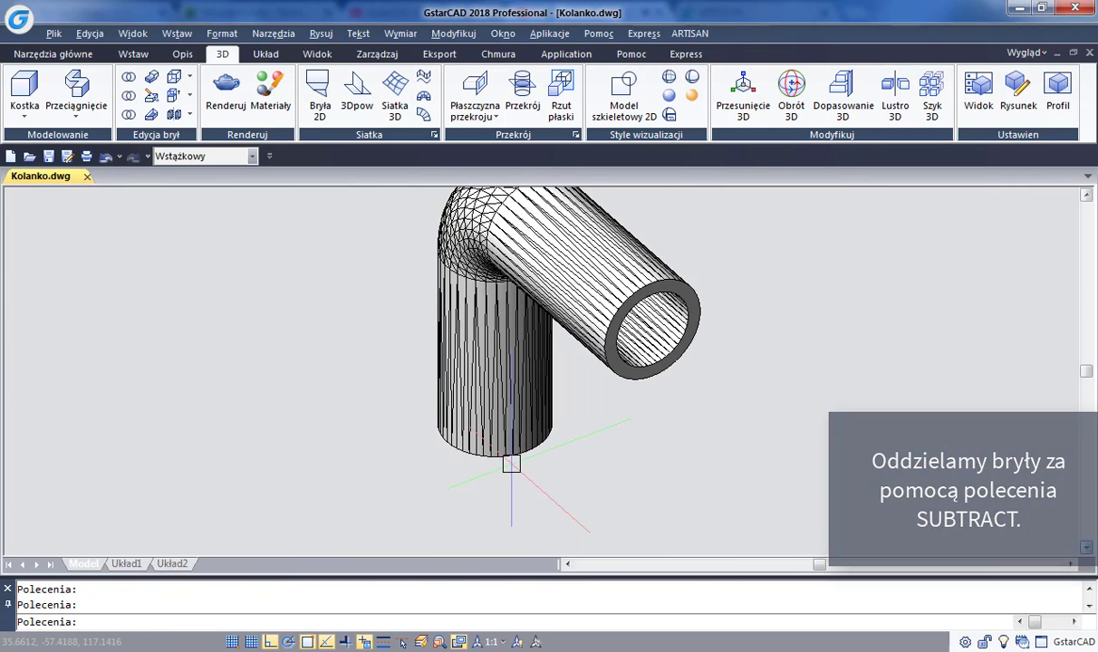
- Show the grid in 2D wireframe style and draw a circle at the origin matching the pipe's outer edge
left_click(251, 642)
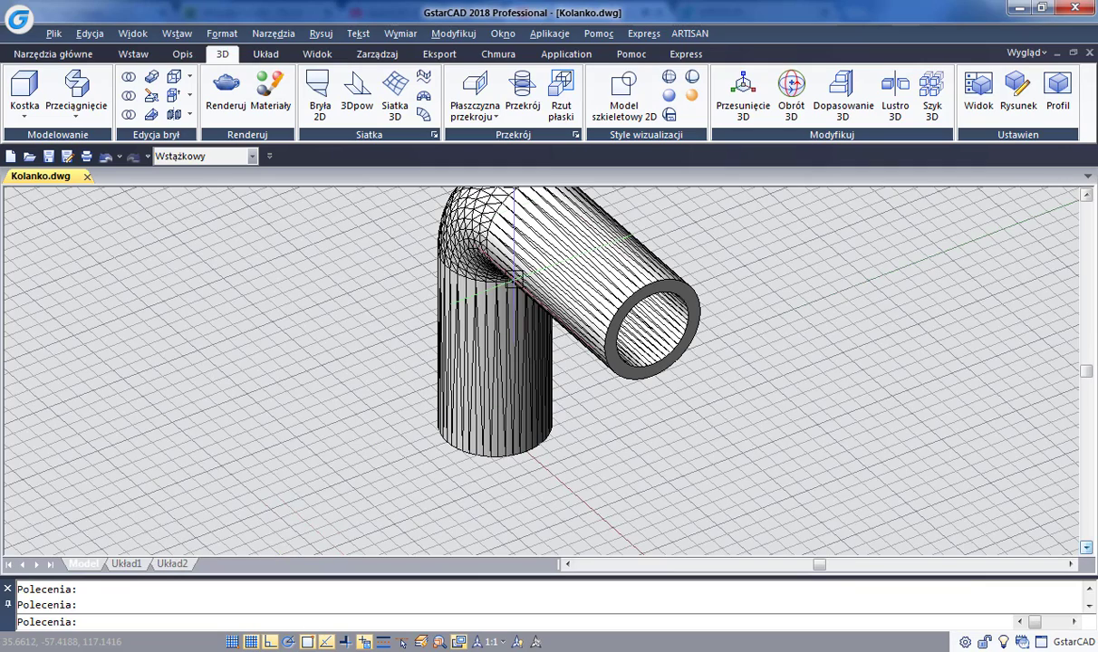
left_click(624, 86)
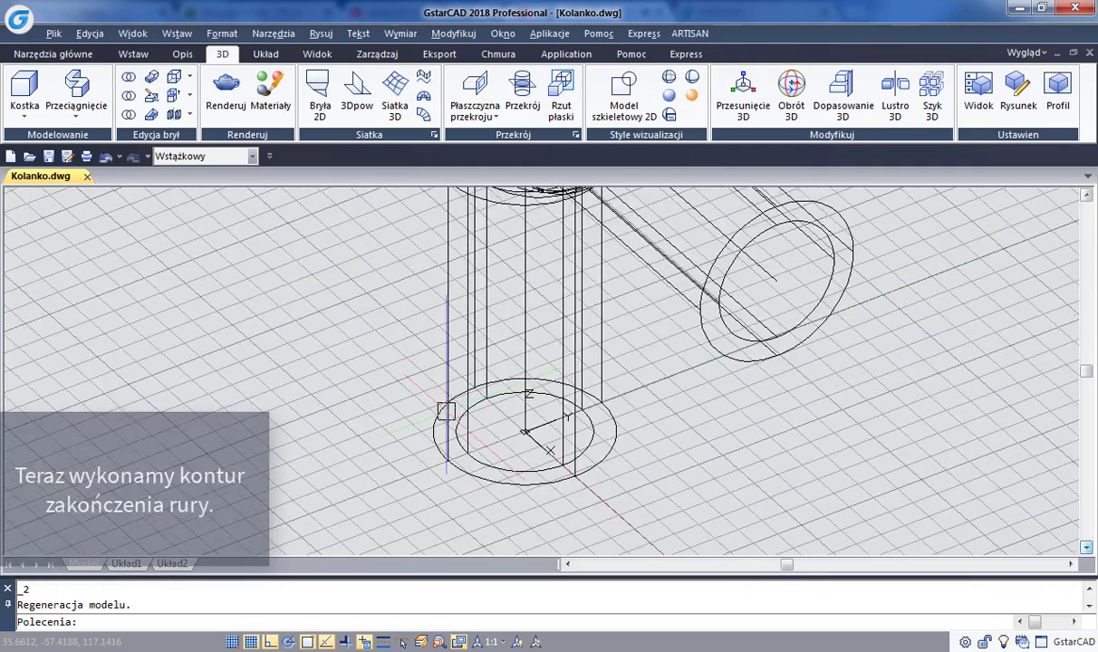
type("c")
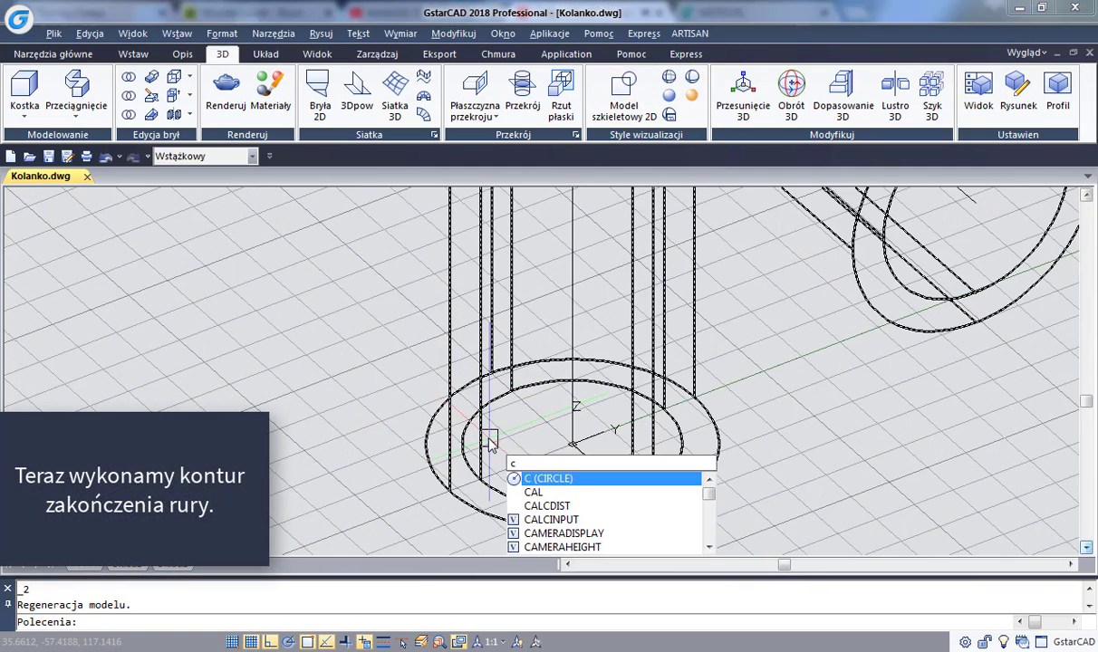
key("Return")
left_click(571, 445)
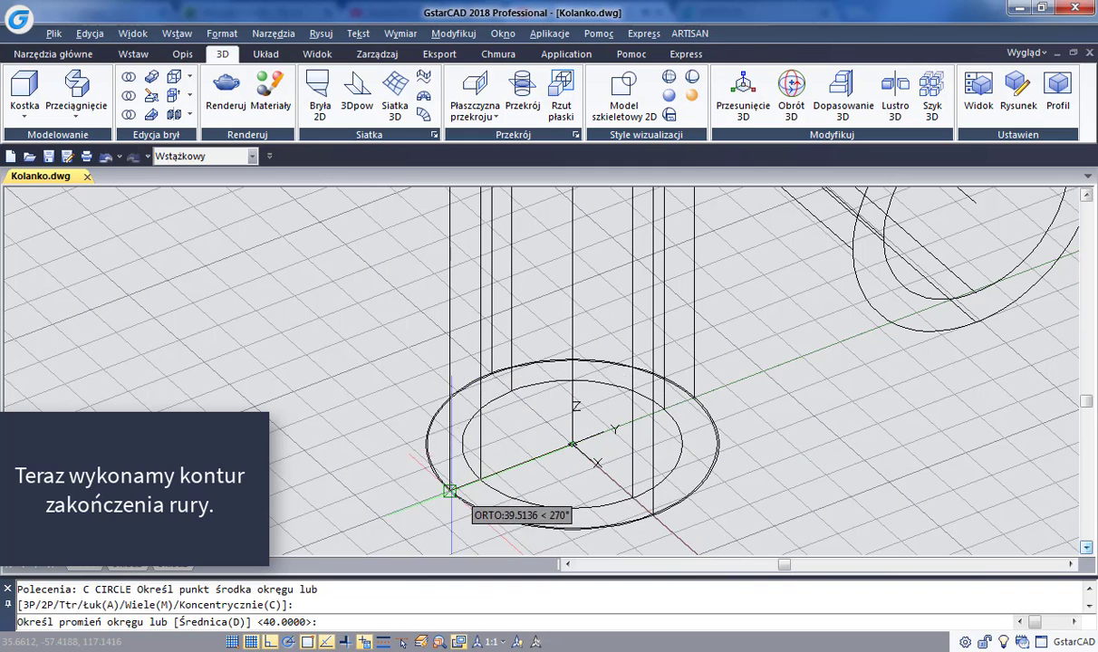
left_click(450, 491)
- Draw a concentric circle with a radius of 50 around the pipe's base at the origin
key("Return")
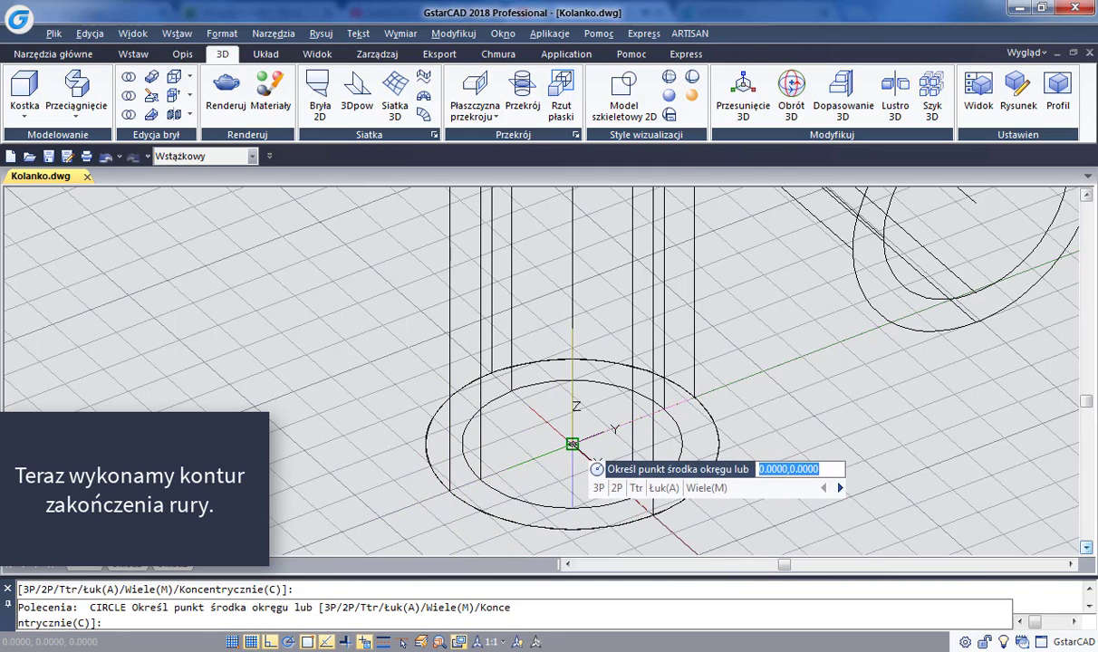
left_click(571, 445)
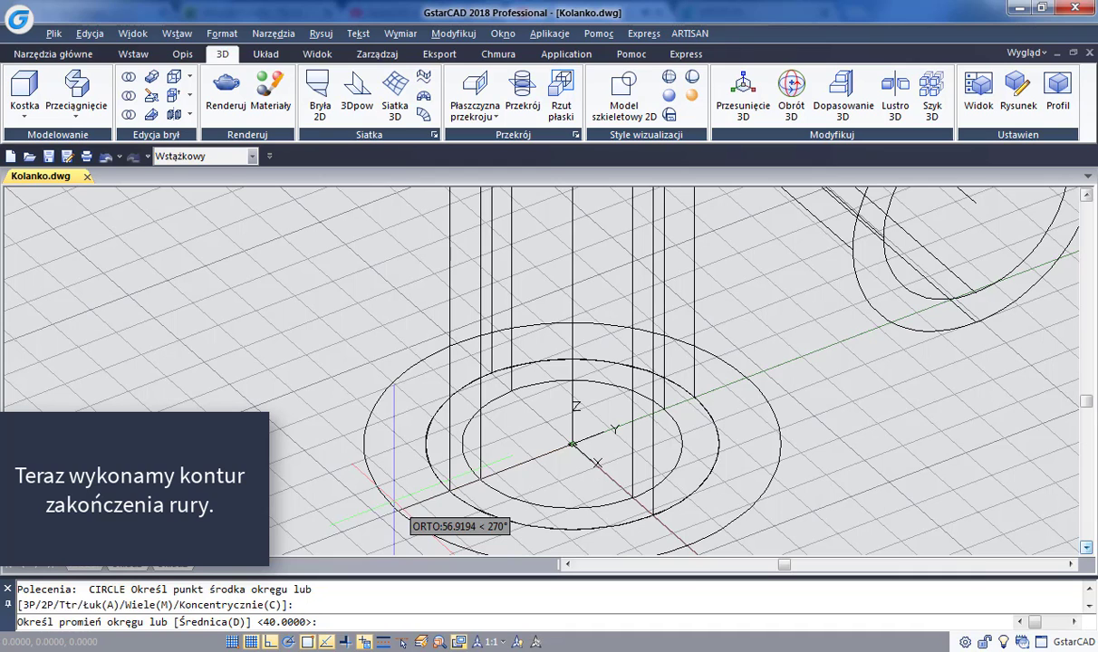
type("50")
key("Return")
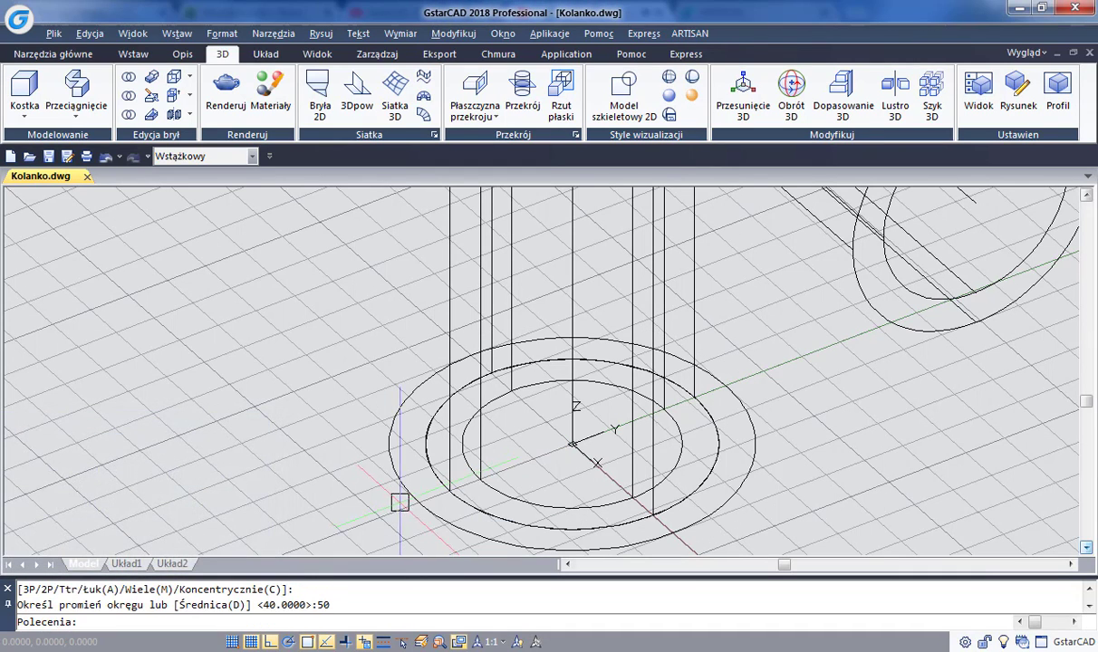
- Extrude the two circles around the pipe's base 50 upward and delete the source circles
left_click(91, 127)
left_click(106, 144)
left_click(433, 492)
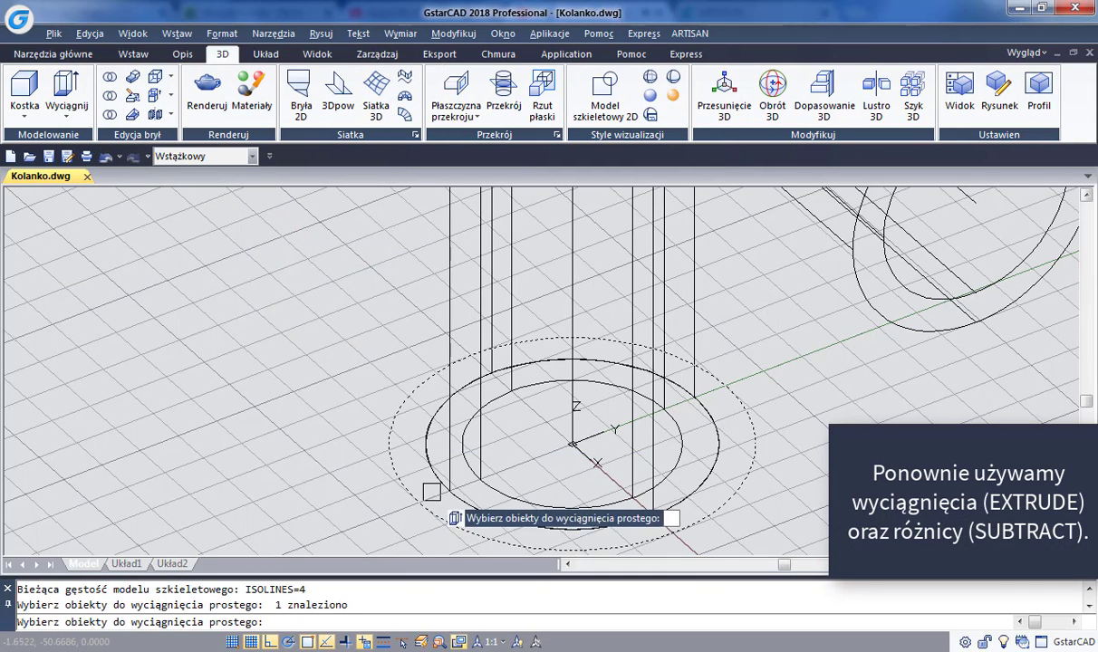
left_click(424, 462)
key("Return")
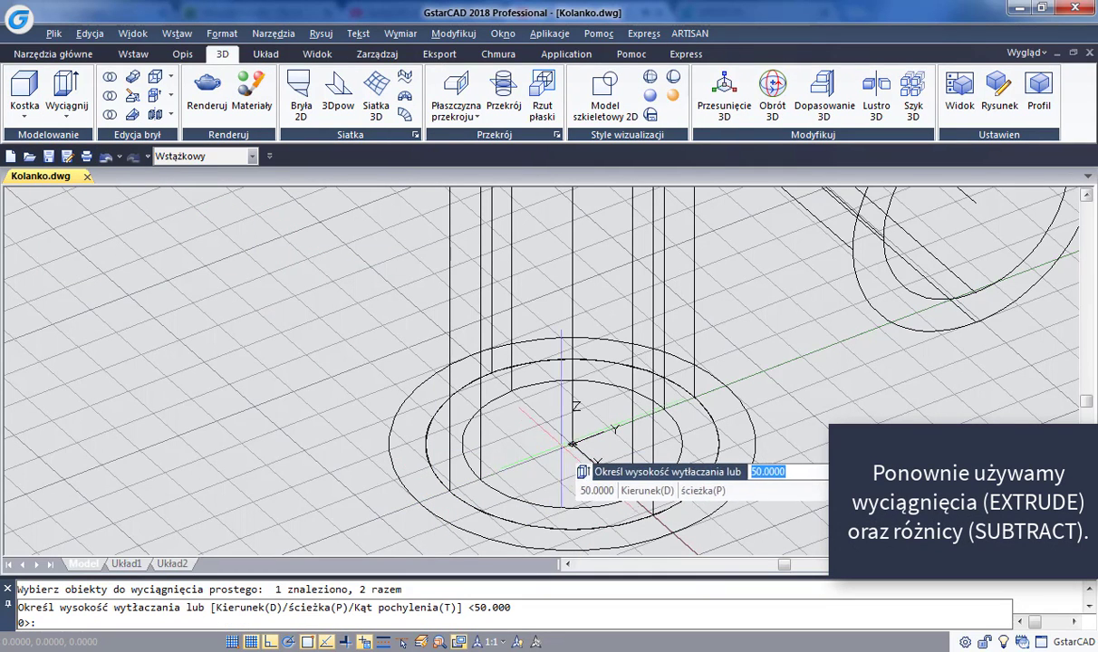
left_click(572, 444)
scroll(572, 401, "down", 2)
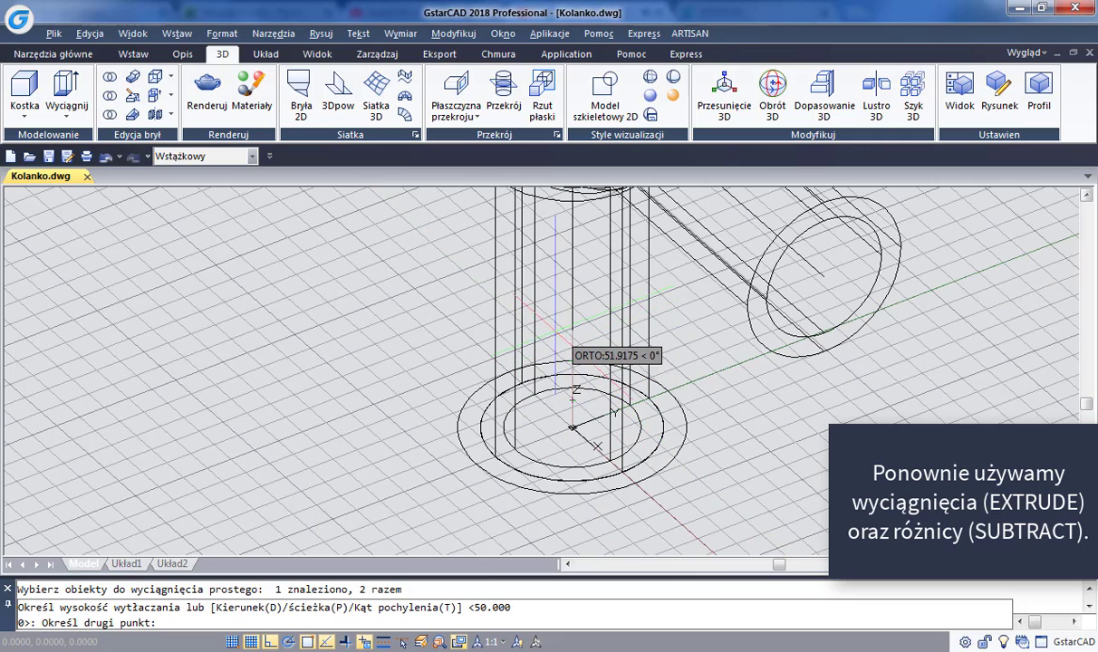
type("50")
key("Return")
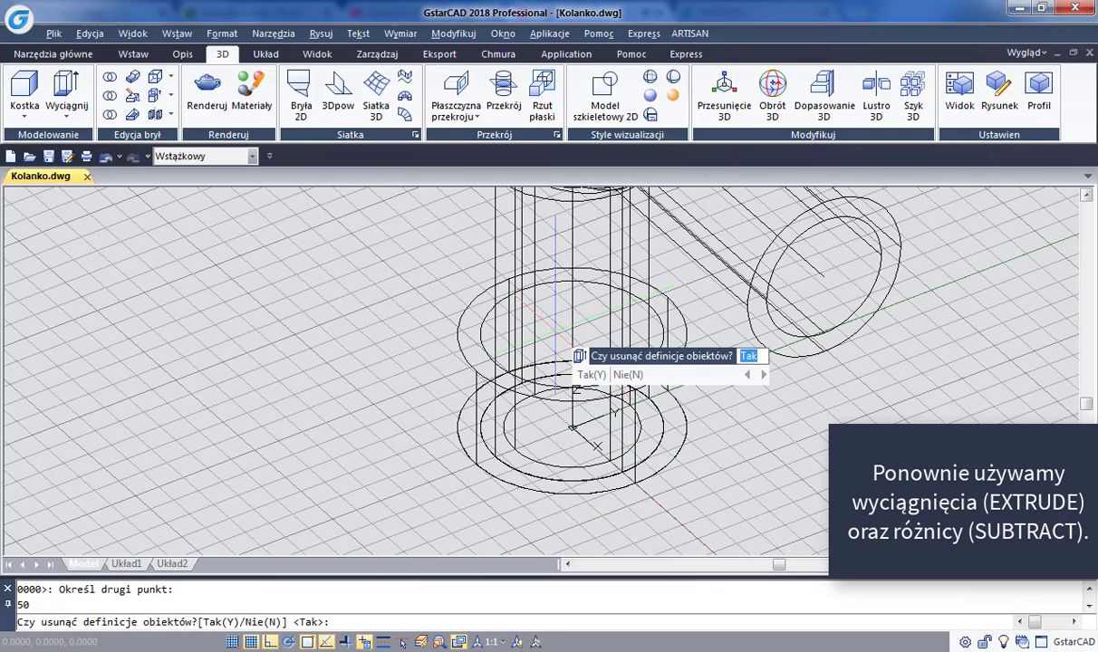
key("Return")
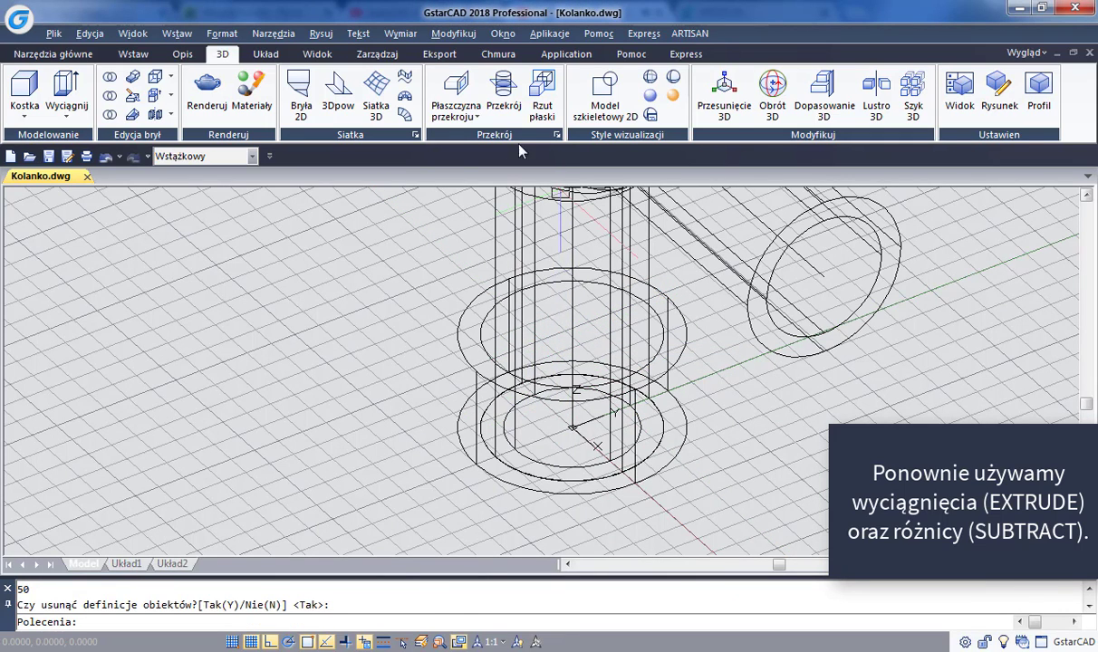
- Apply the Szary cień visual style, hide the grid and orbit to the underside of the pipe's base
left_click(651, 116)
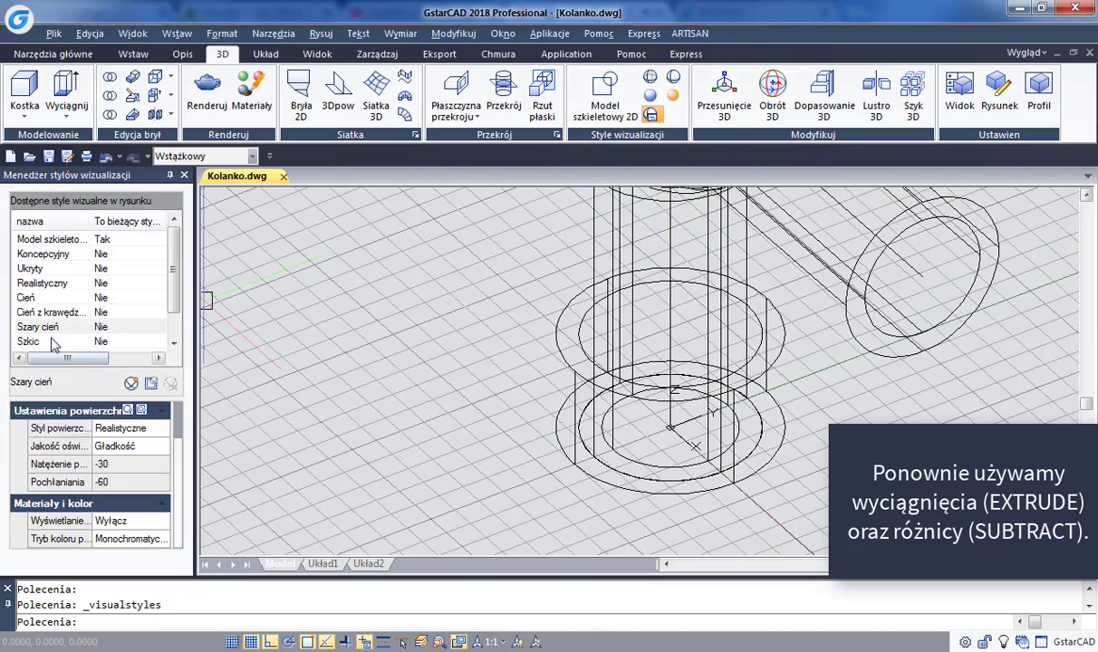
double_click(52, 329)
middle_click_drag(709, 356, 671, 322, "shift")
left_click(251, 642)
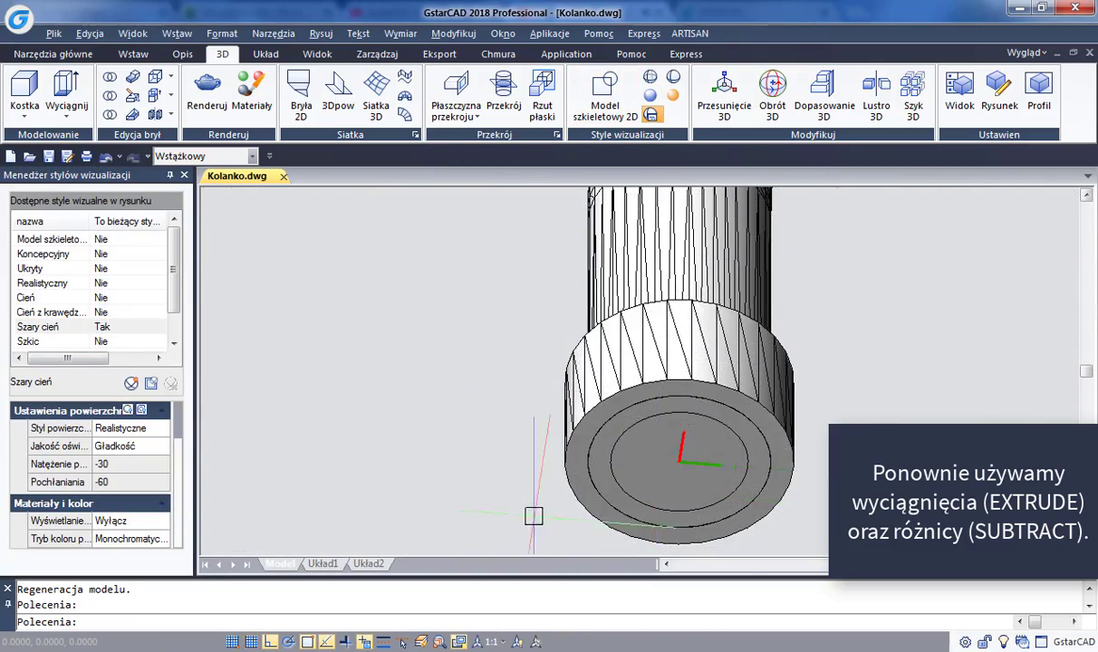
middle_click_drag(532, 514, 527, 438, "shift")
middle_click_drag(503, 371, 587, 291, "shift")
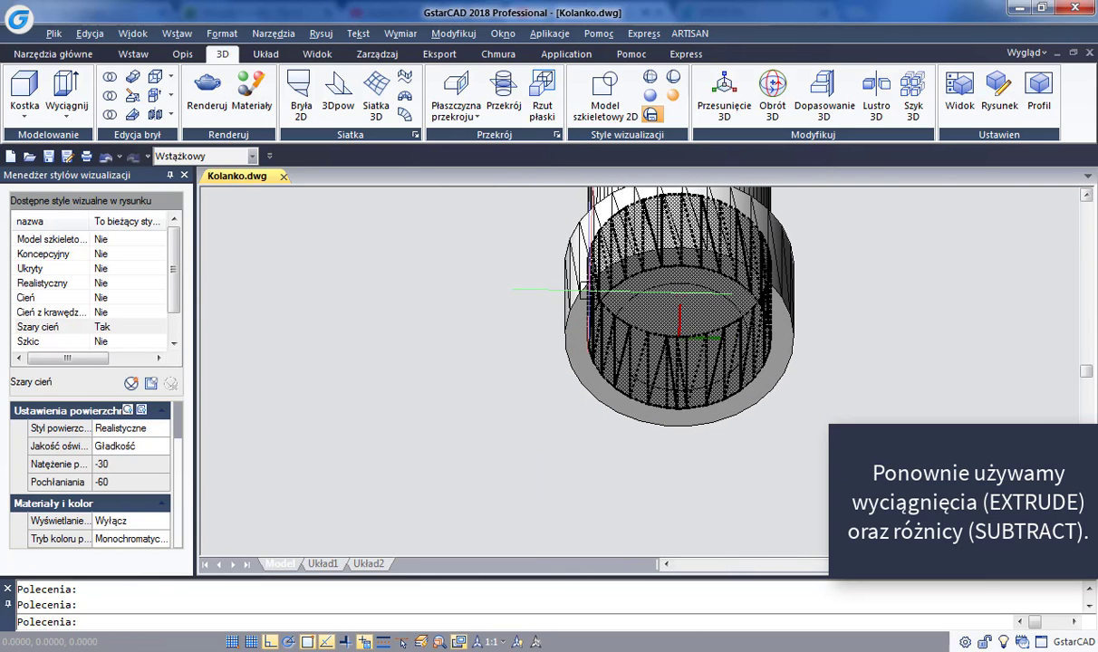
middle_click_drag(520, 317, 486, 397)
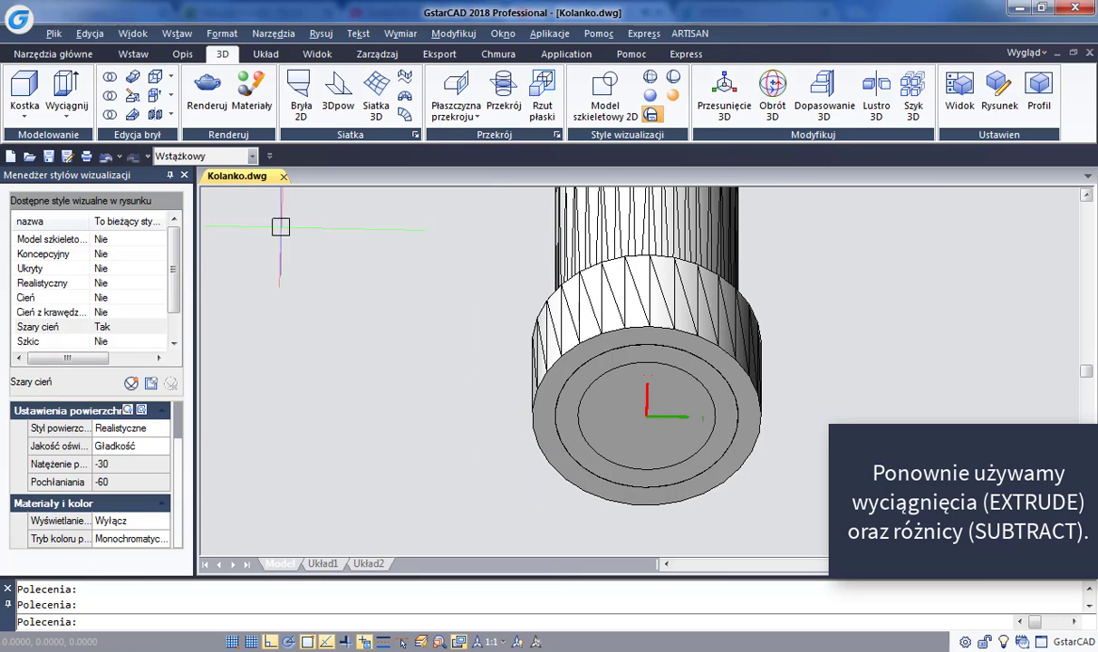
- Subtract the inner extruded cylinder from the outer one to turn the base flange into a ring
left_click(110, 97)
left_click(526, 401)
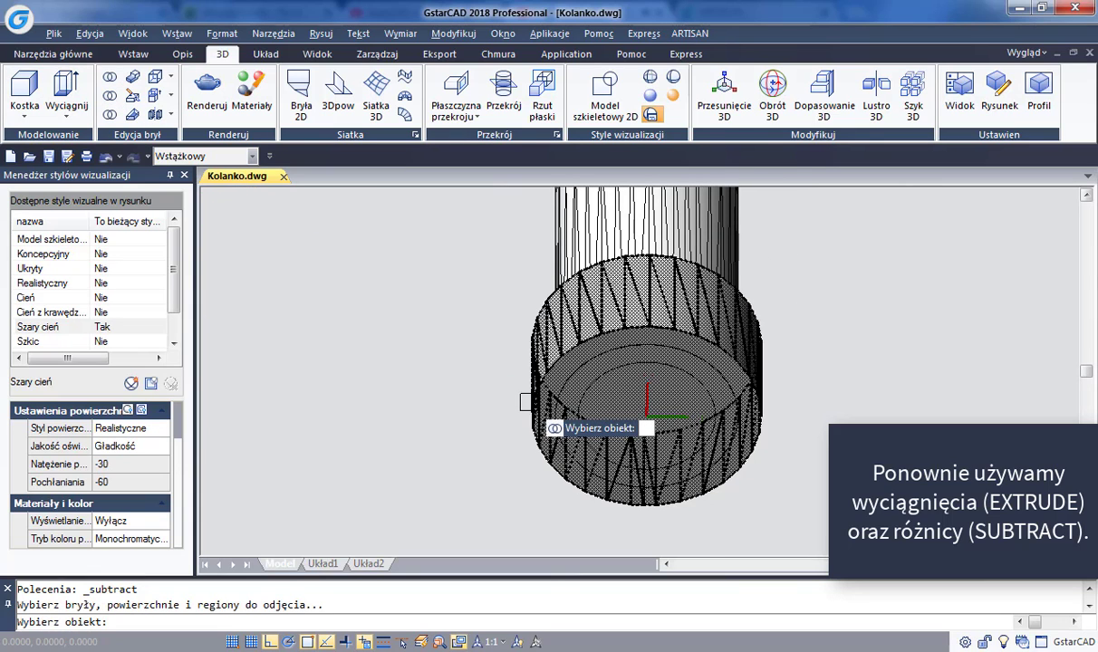
key("Return")
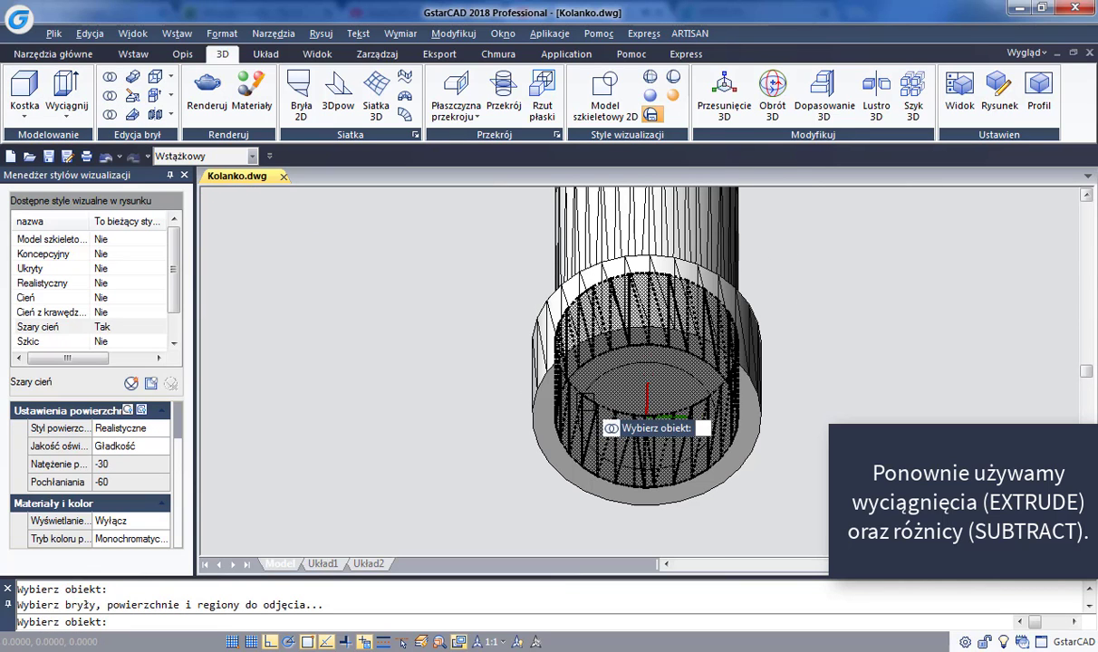
left_click(597, 402)
key("Return")
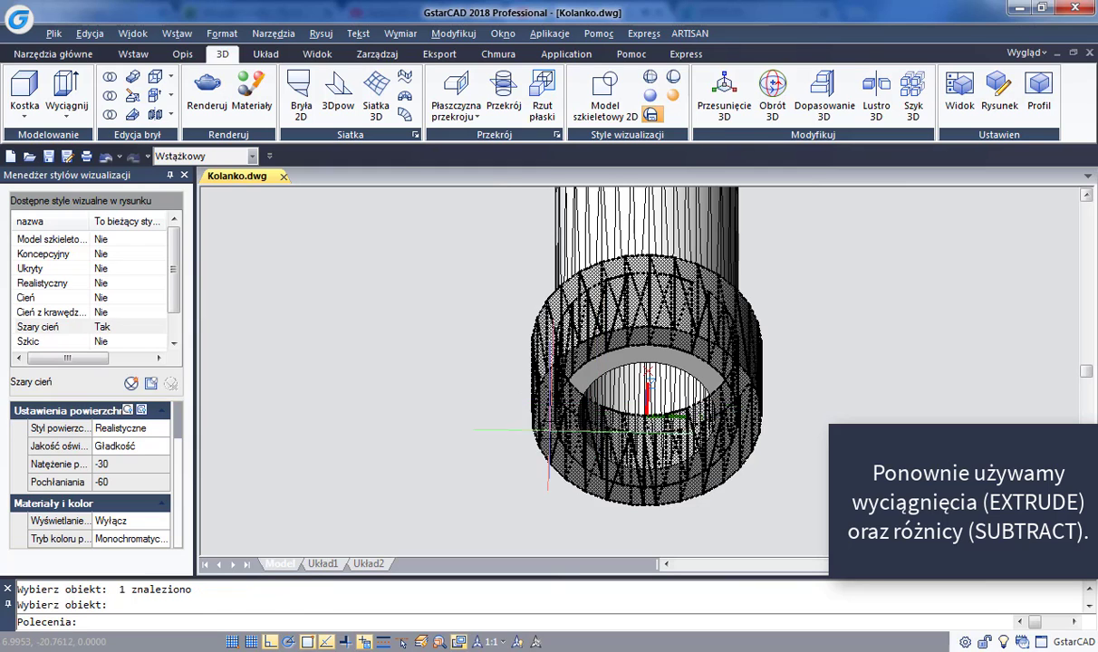
scroll(399, 384, "down", 2)
key("Escape")
- Copy the base flange ring to the free space beside the pipe along the X axis
middle_click_drag(485, 416, 511, 382, "shift")
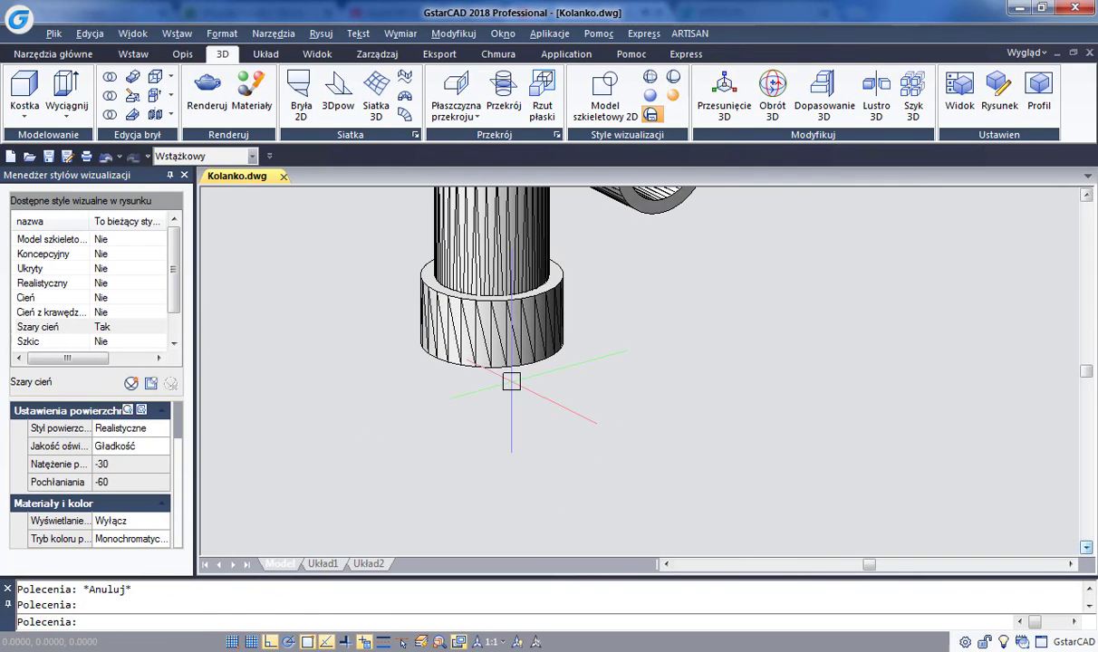
scroll(511, 382, "up", 1)
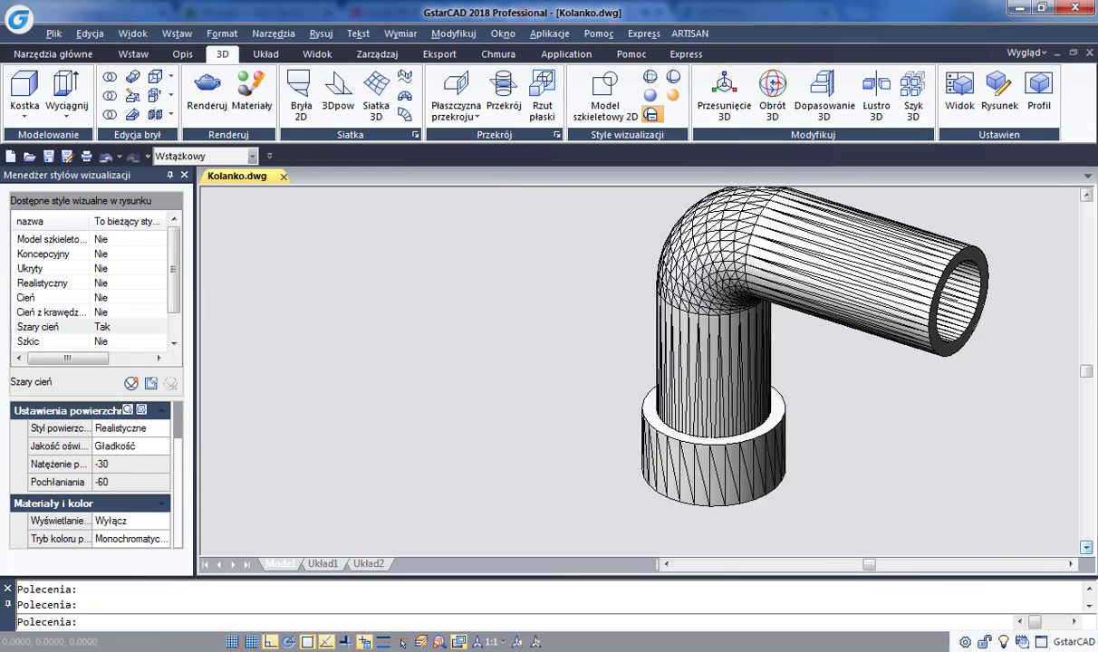
scroll(841, 493, "up", 3)
scroll(841, 492, "down", 3)
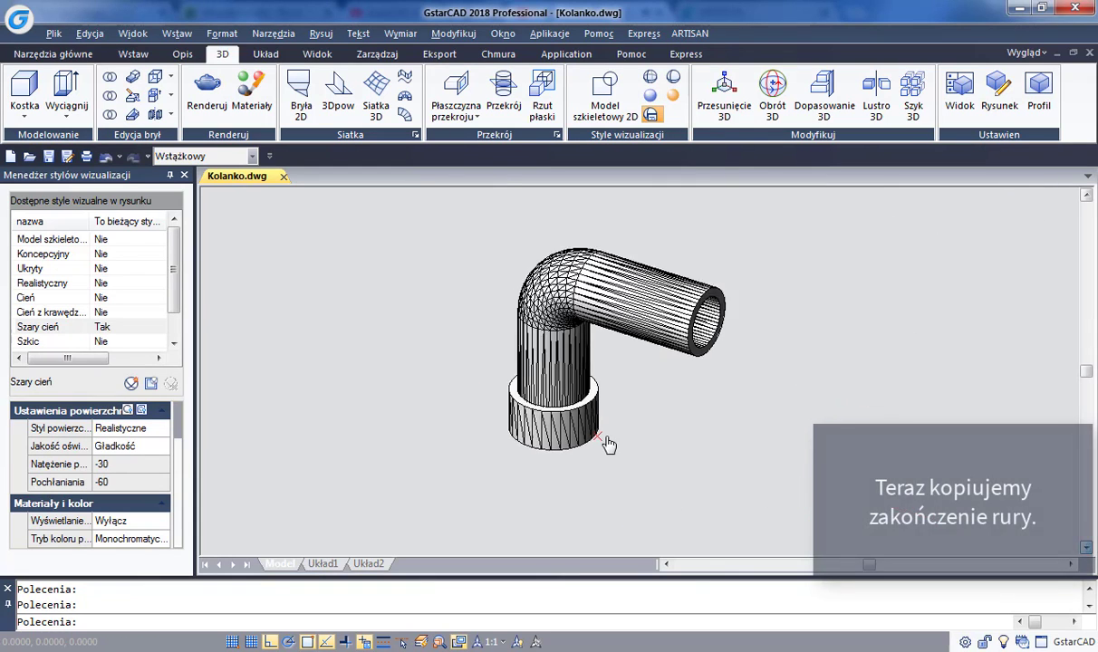
middle_click_drag(609, 446, 577, 441)
scroll(552, 435, "up", 2)
type("c")
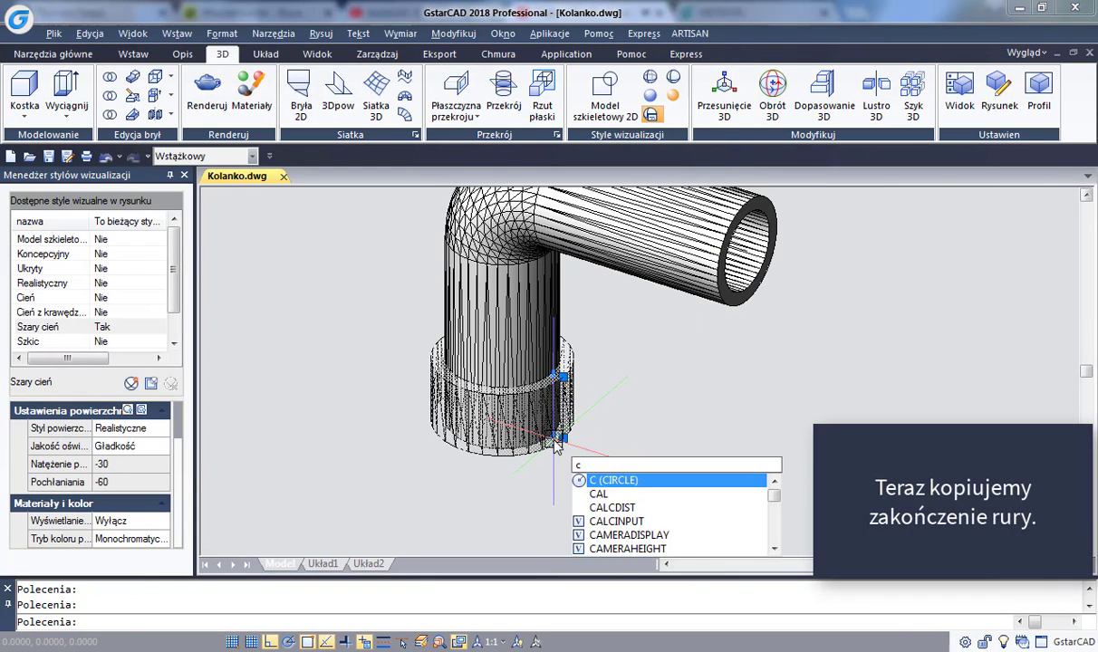
type("o")
key("Return")
left_click(563, 441)
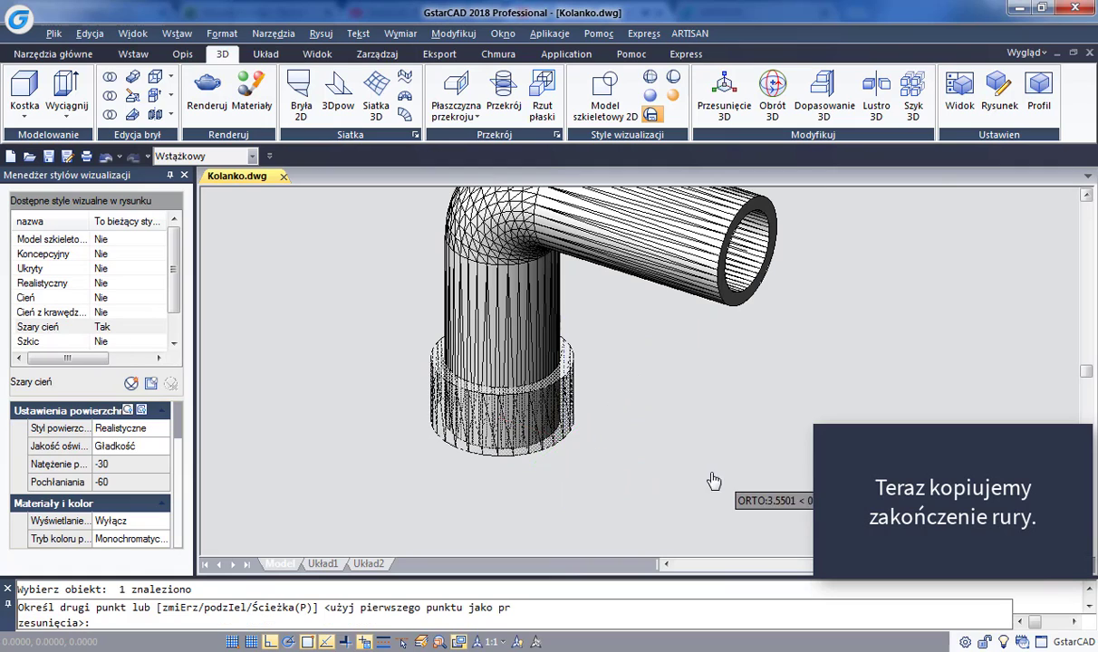
middle_click_drag(714, 481, 523, 434)
left_click(707, 496)
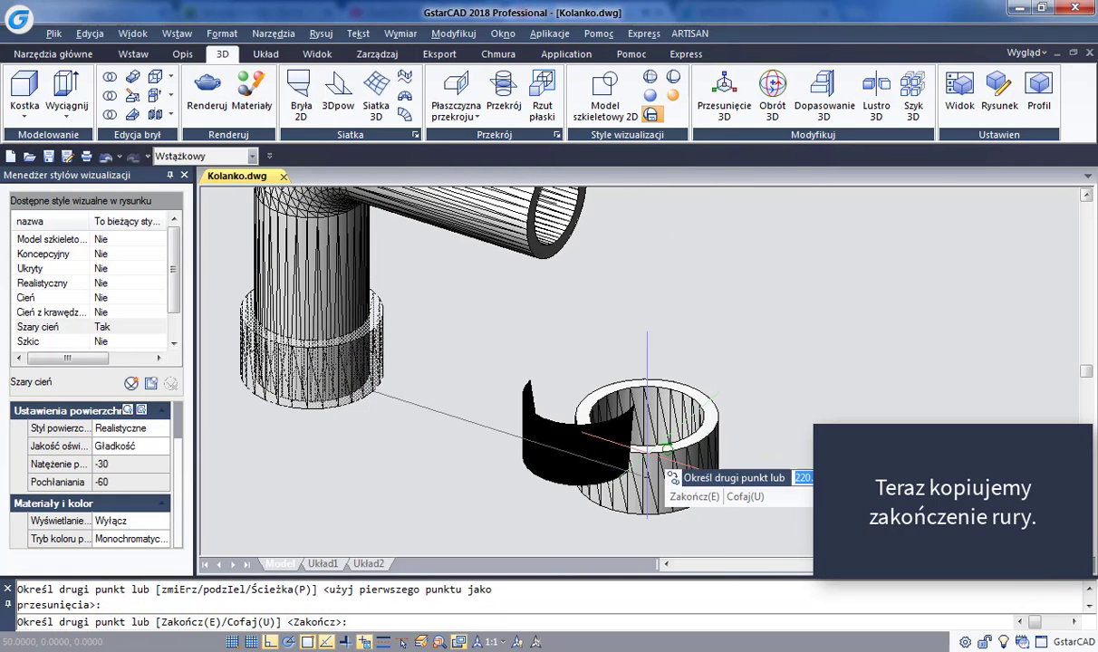
key("Escape")
- Switch the display back to the 2D wireframe style around the copied flange ring
scroll(561, 381, "up", 2)
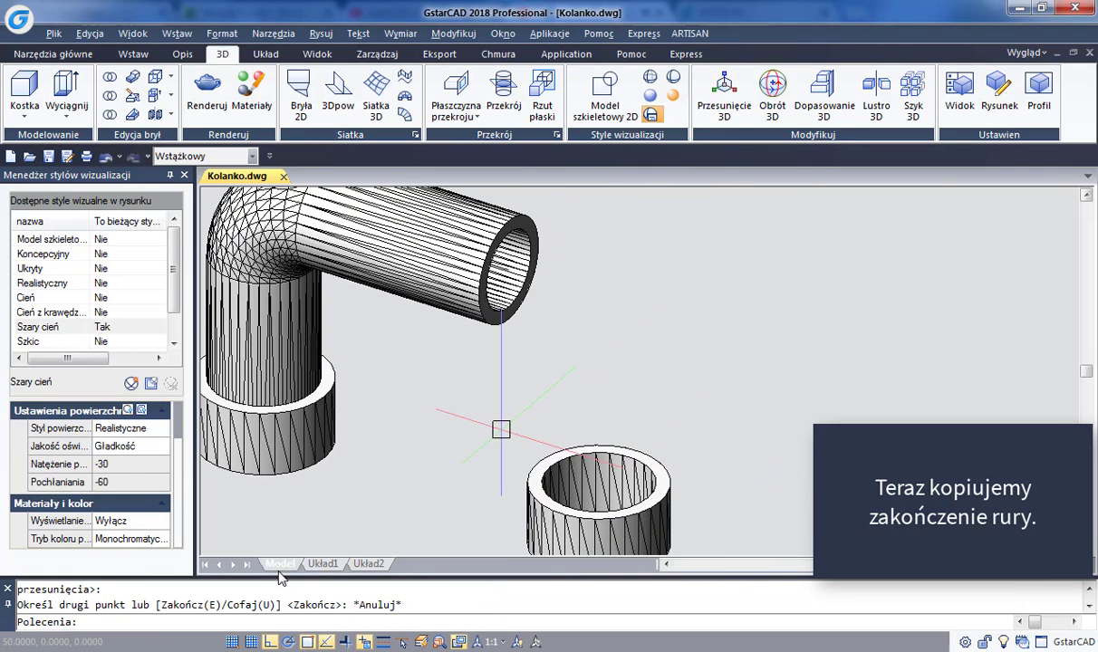
mouse_move(552, 452)
middle_mouse_down("shift")
mouse_move(563, 483)
mouse_move(554, 475)
middle_mouse_up("shift")
left_click(552, 474)
scroll(552, 471, "up", 3)
key("Escape")
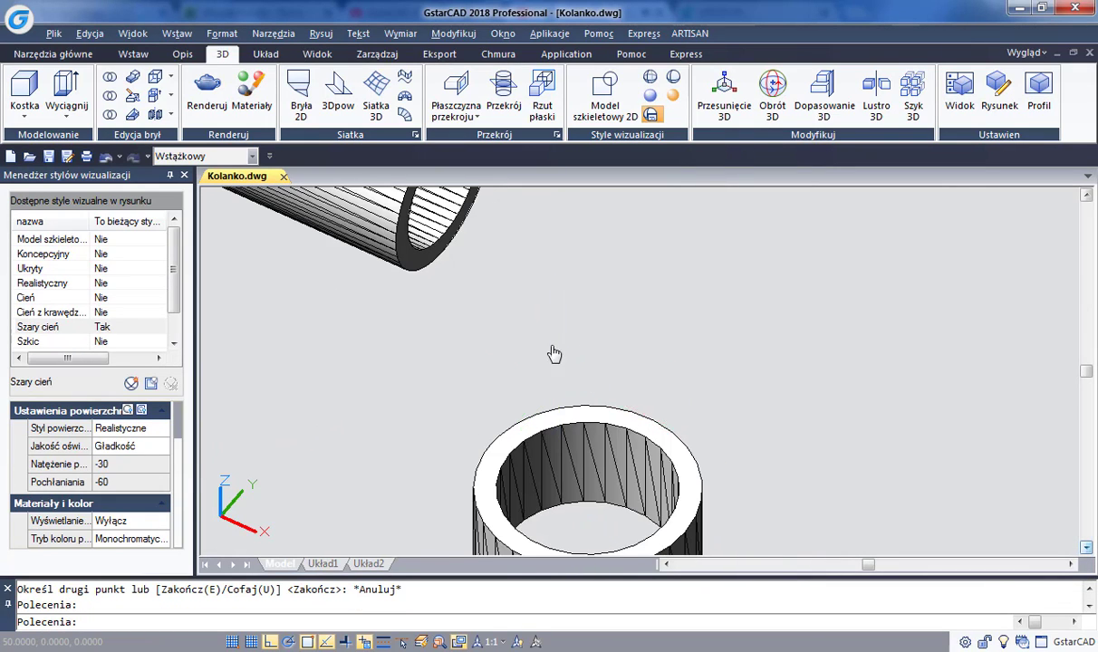
scroll(537, 332, "down", 2)
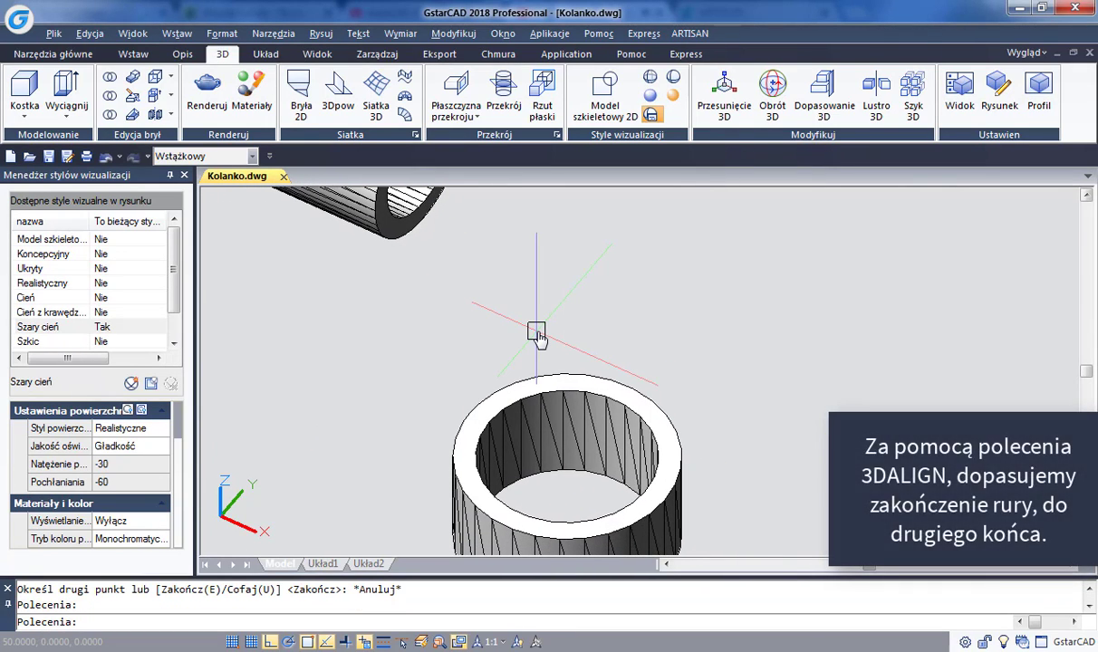
type("3d")
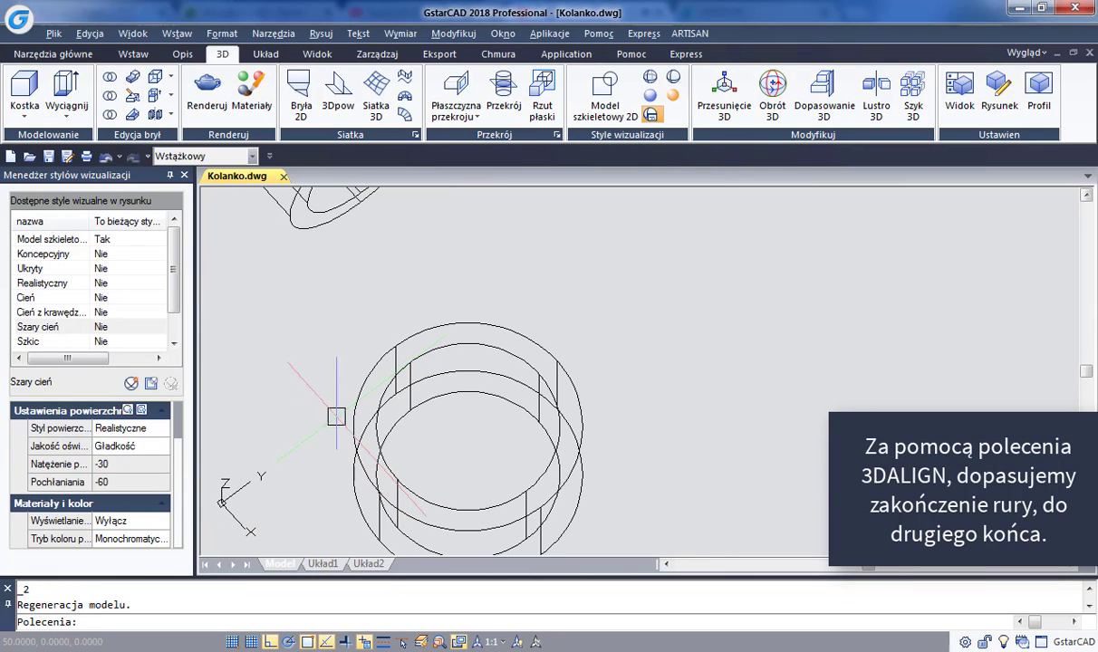
- Align the copied ring to the pipe's open end with 3DALIGN, matching three points on its inner edge to the pipe's outer edge
type("3dalign")
key("Return")
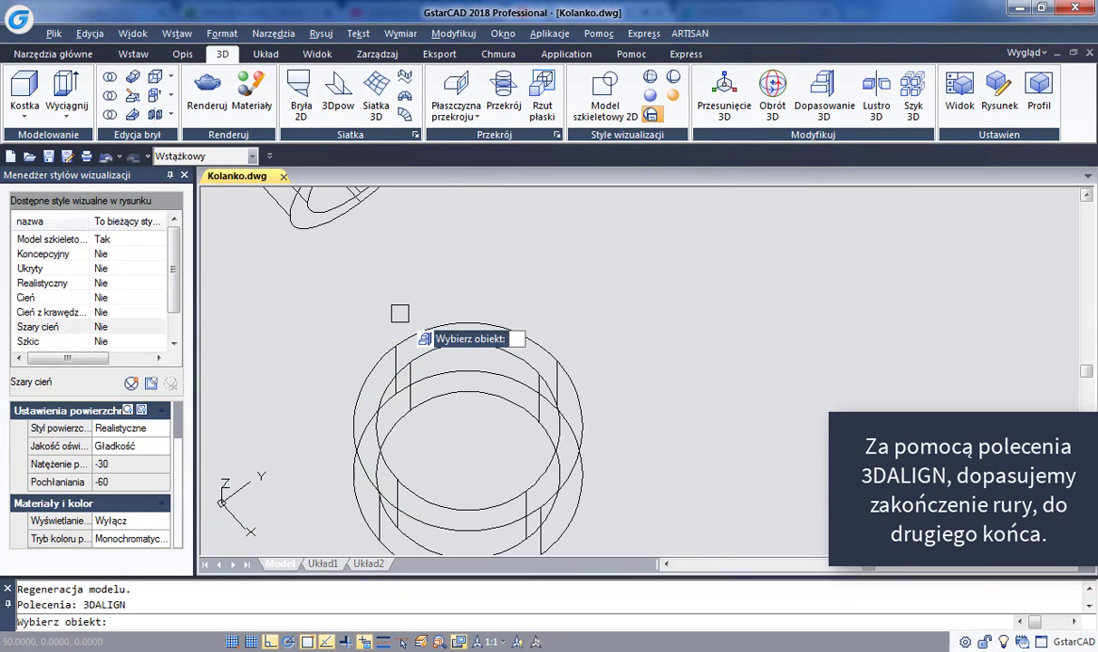
left_click(398, 379)
key("Return")
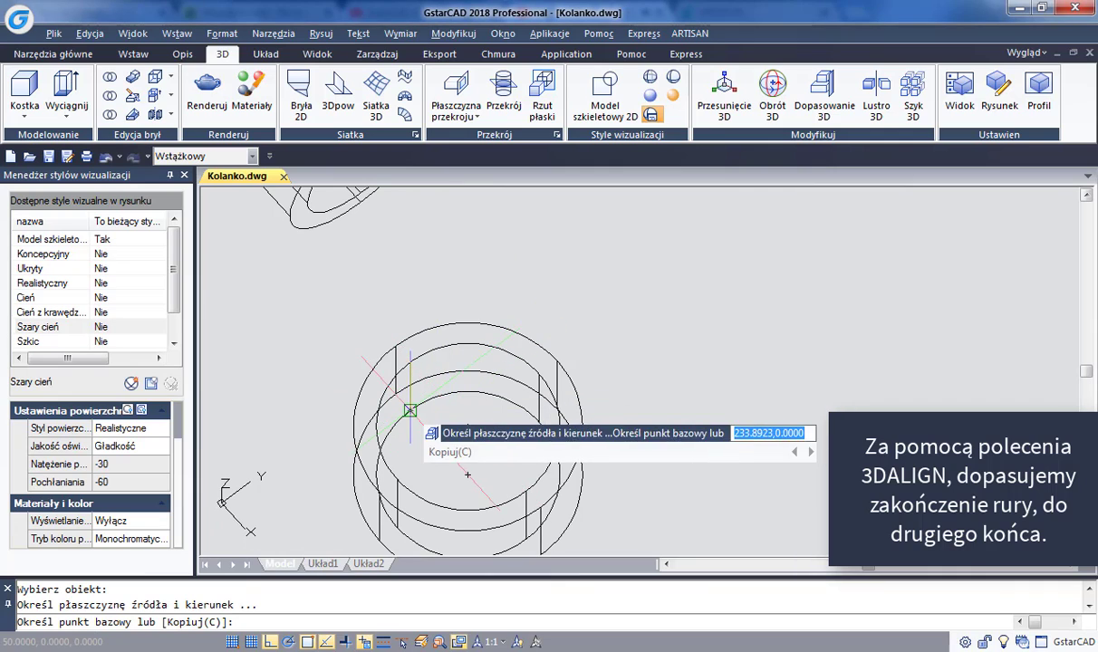
left_click(410, 411)
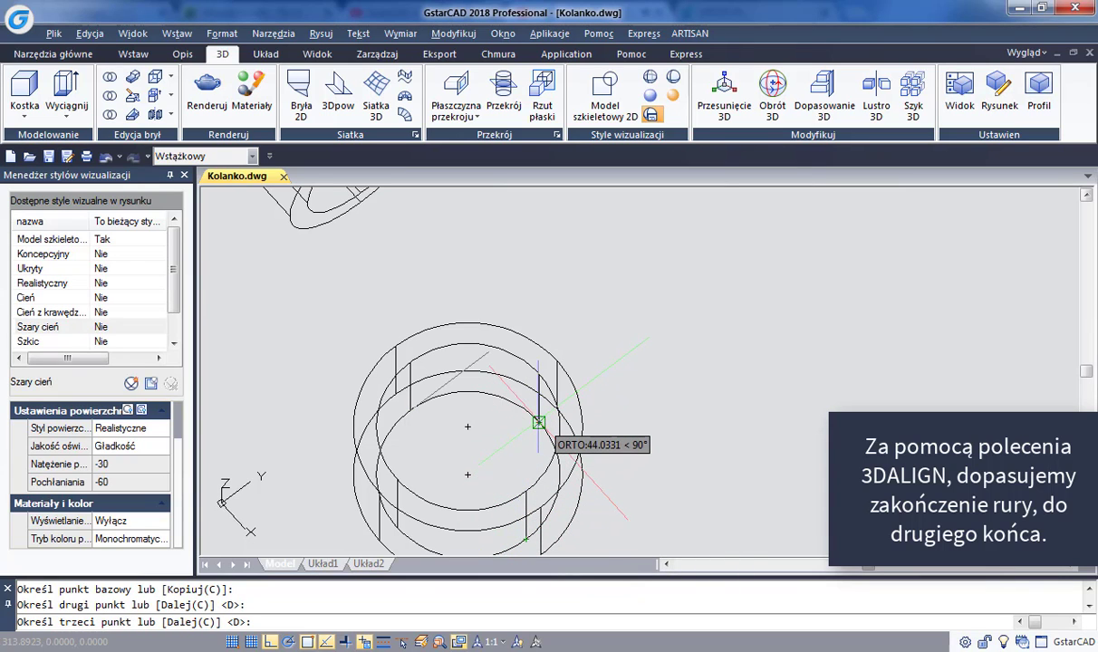
key("Return")
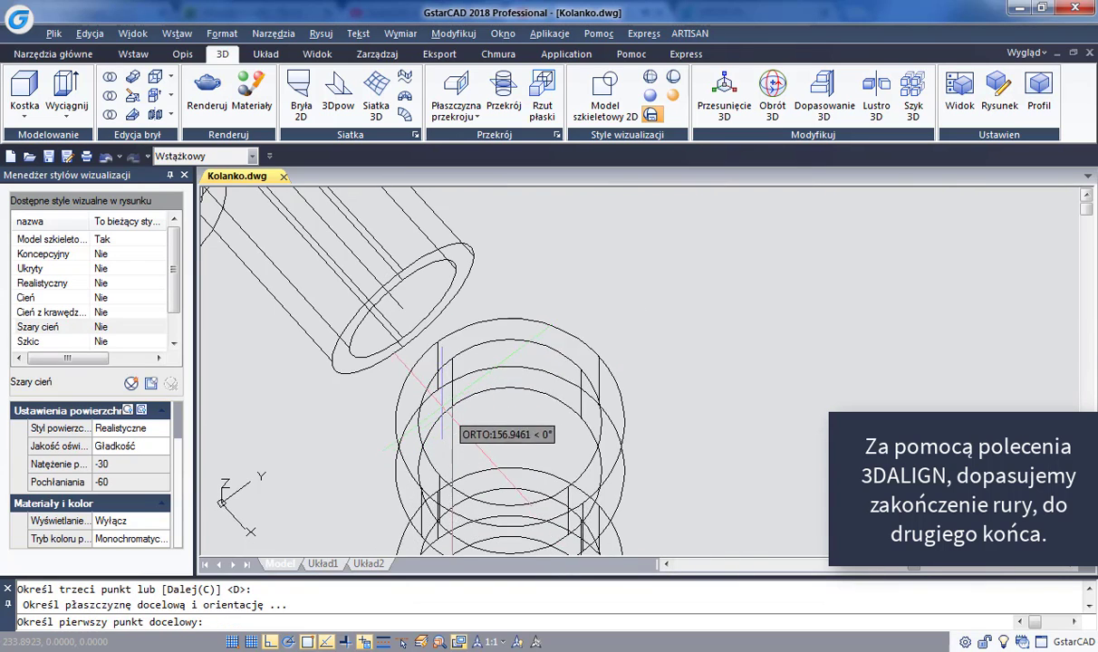
left_click(401, 335)
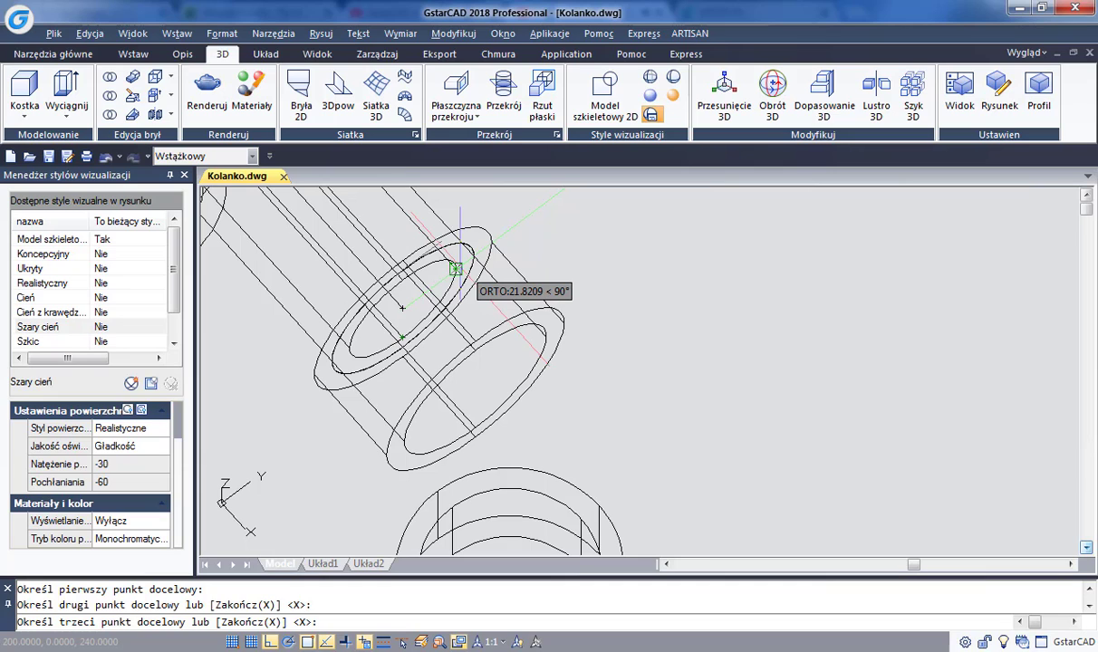
left_click(456, 269)
scroll(681, 350, "down", 3)
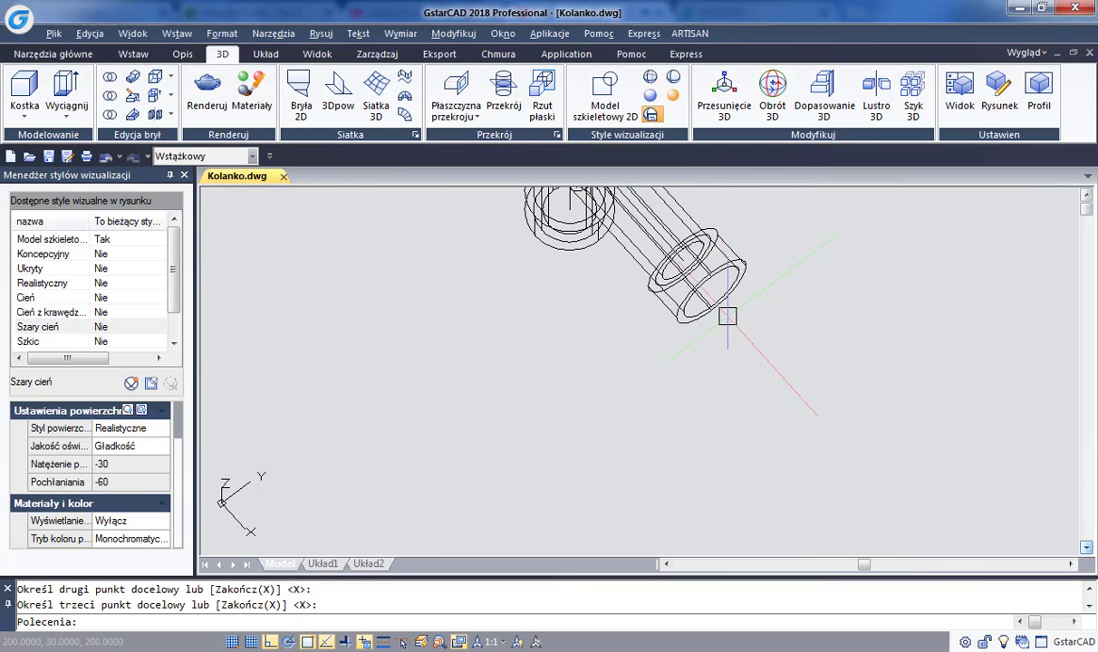
- Apply the Szary cień visual style and orbit to a side view of the flange on the pipe's open end
middle_click_drag(728, 316, 729, 403)
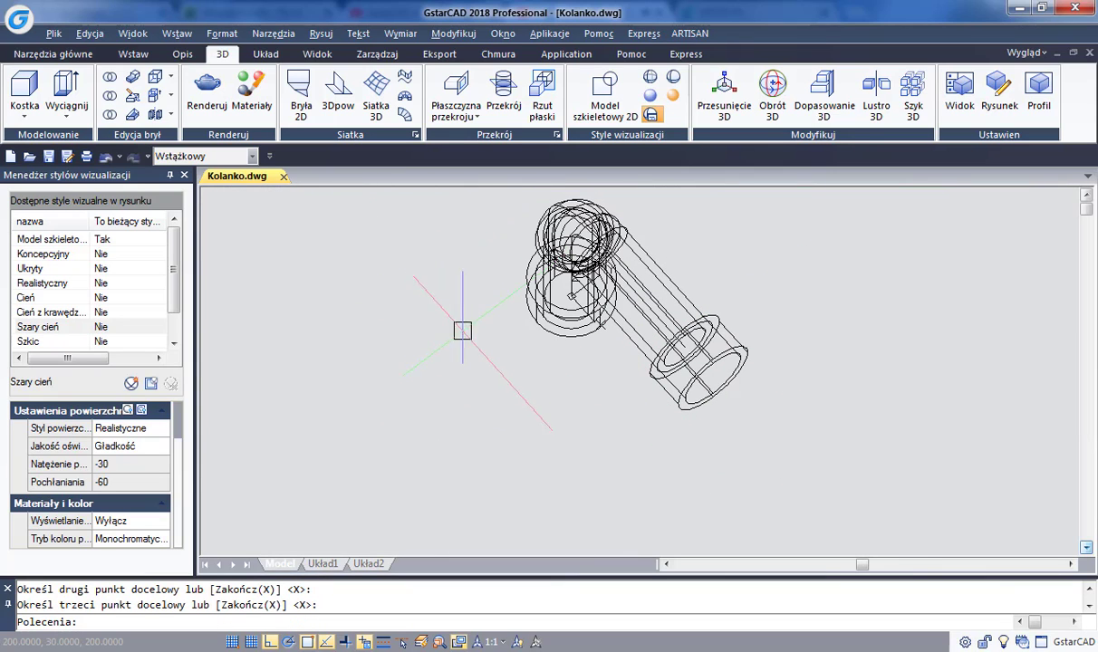
double_click(53, 328)
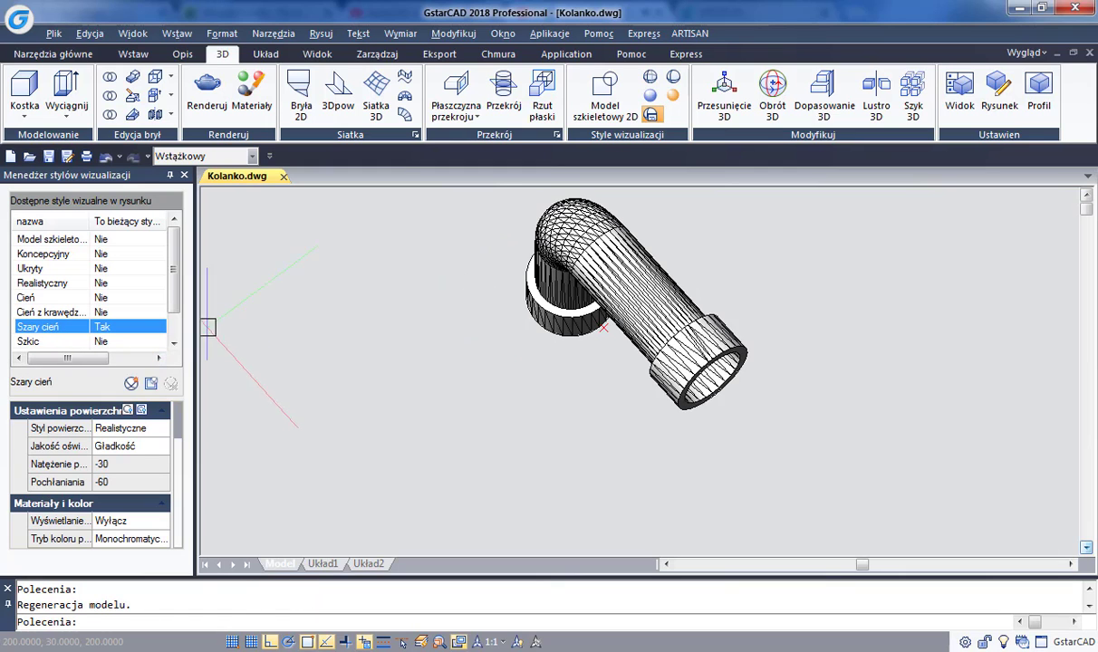
middle_click_drag(779, 342, 840, 301, "shift")
scroll(821, 237, "up", 5)
scroll(861, 363, "down", 3)
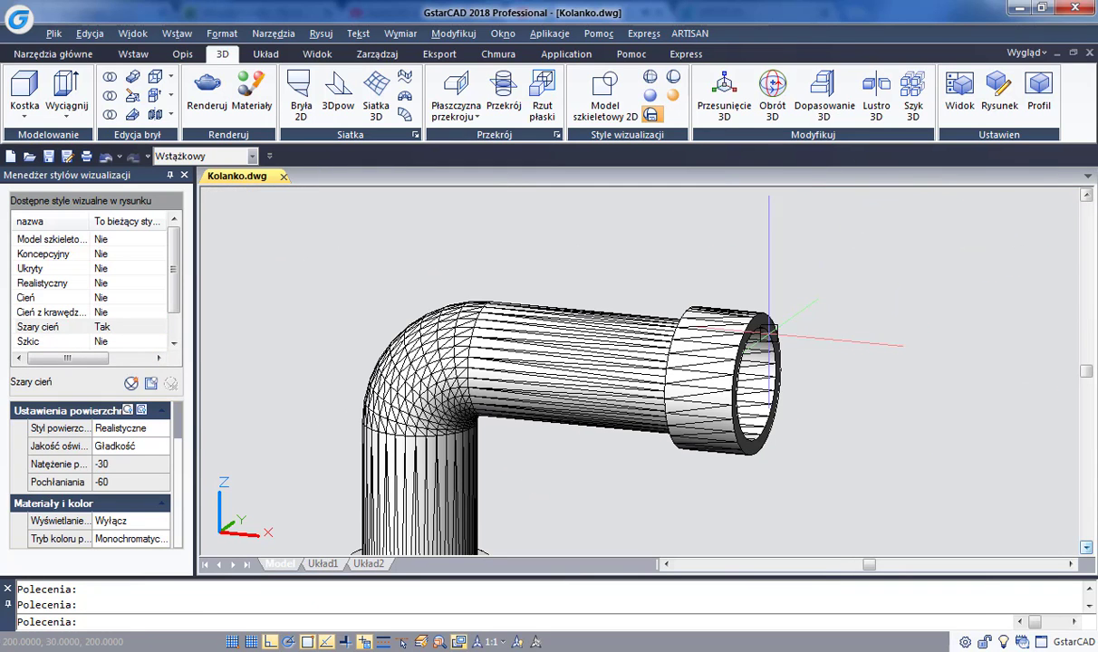
- Move the flange ring at the open end 50 units back along the X axis onto the pipe
left_click(763, 328)
scroll(904, 355, "up", 2)
scroll(875, 407, "down", 2)
scroll(934, 402, "up", 4)
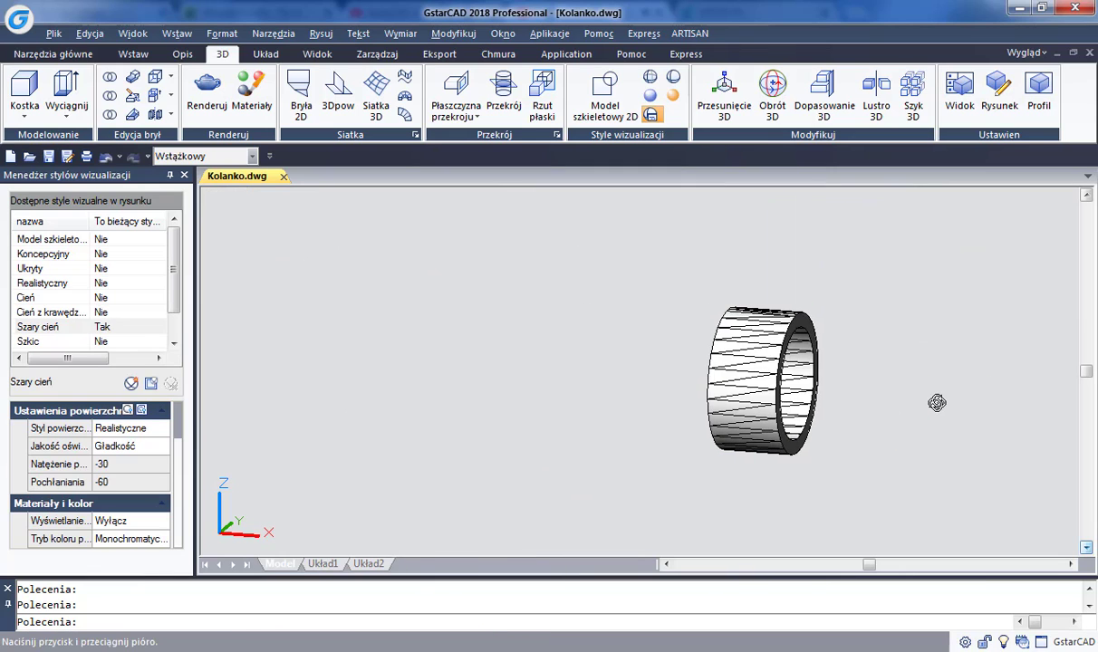
scroll(818, 426, "down", 4)
scroll(817, 425, "up", 2)
type("m")
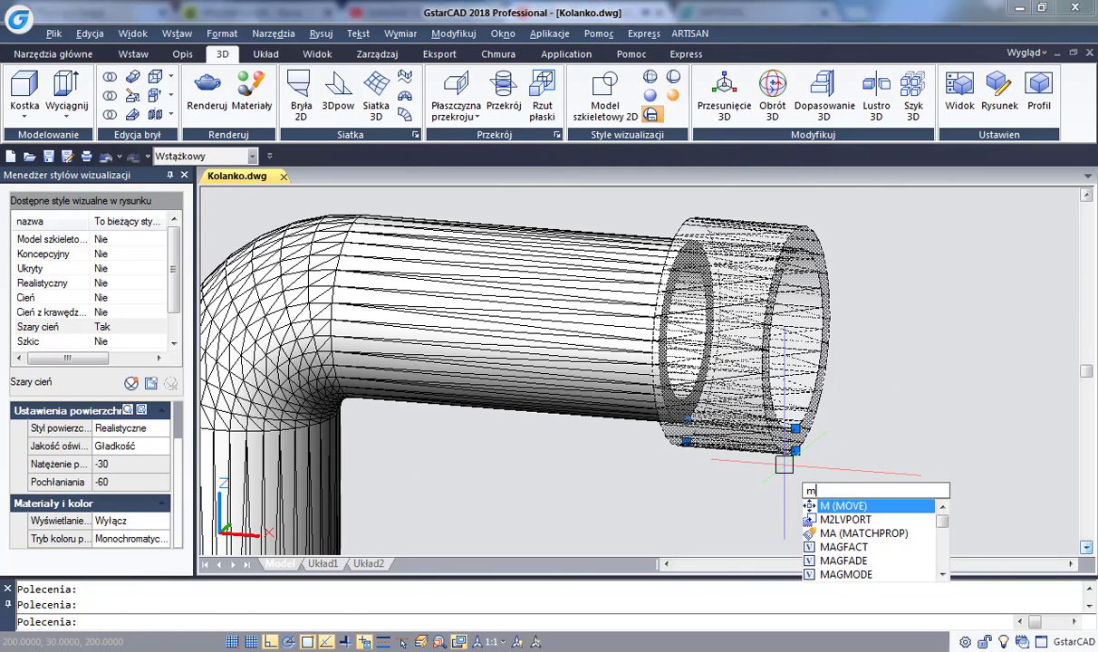
key("Return")
left_click(715, 443)
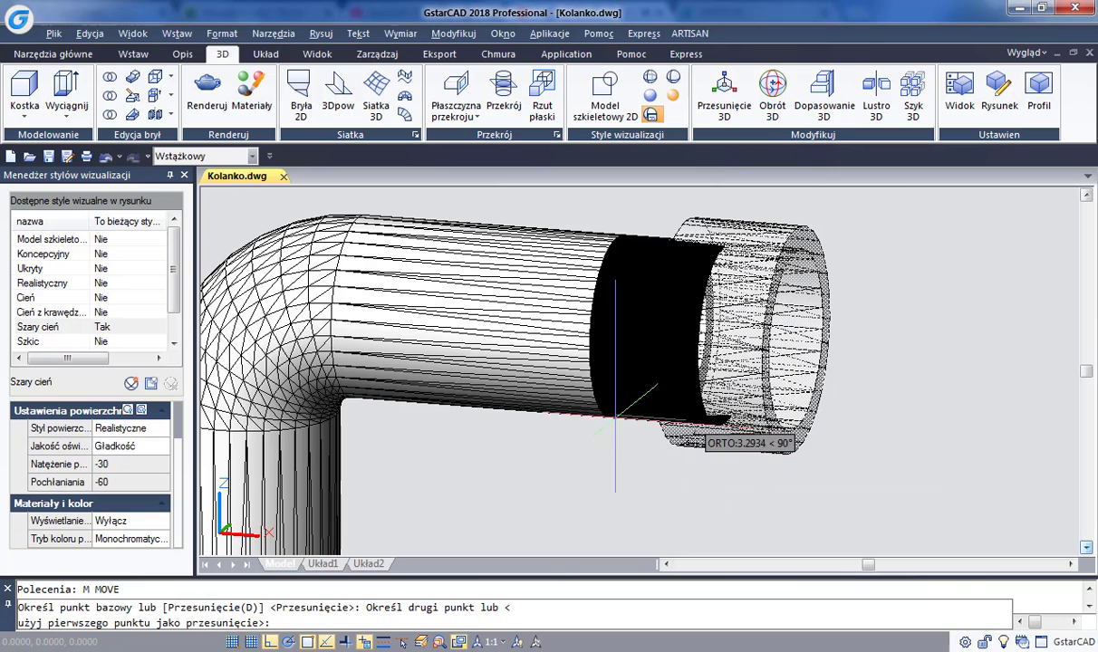
type("50")
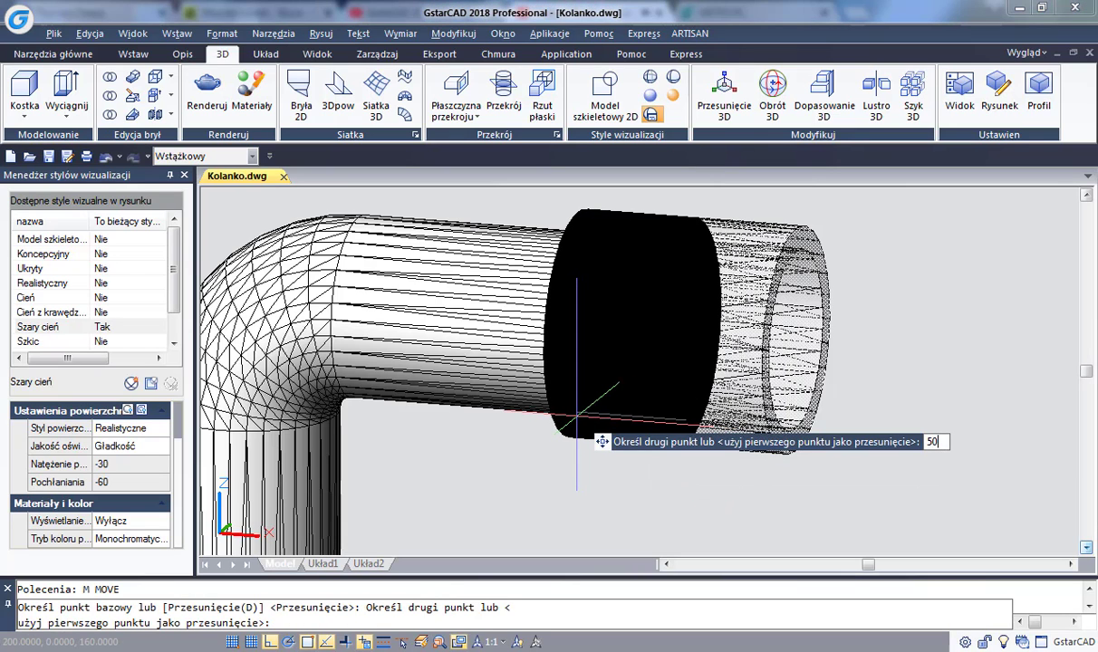
key("Return")
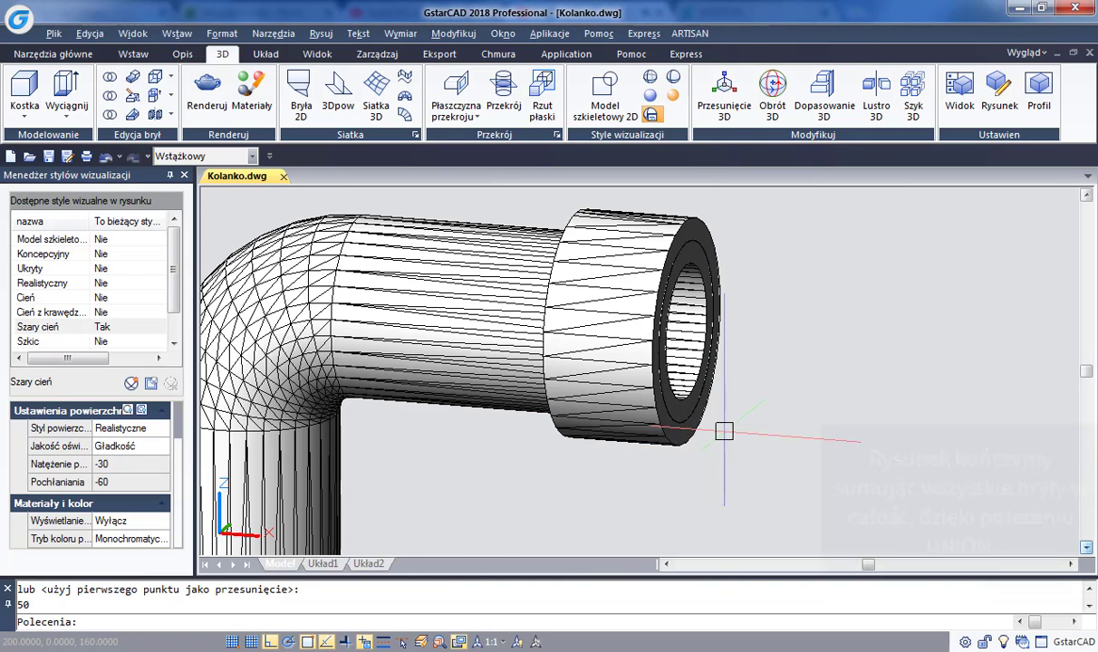
- Unite the pipe elbow and both flange rings into one solid with UNION
scroll(724, 431, "down", 2)
key("Escape")
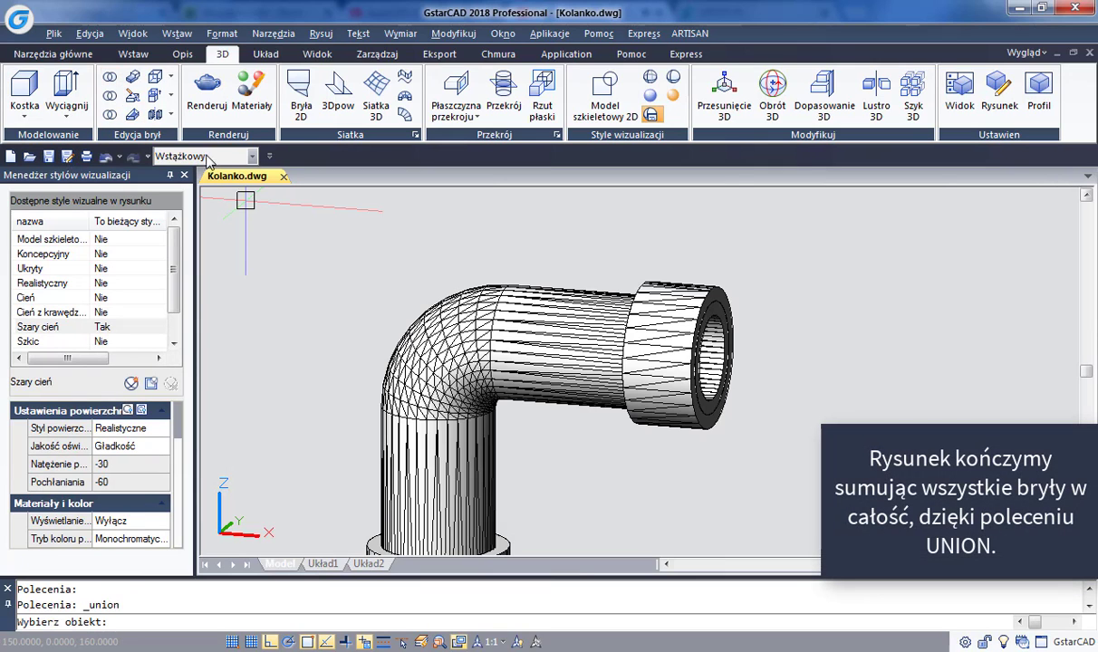
middle_click_drag(475, 303, 353, 224)
left_click(471, 303)
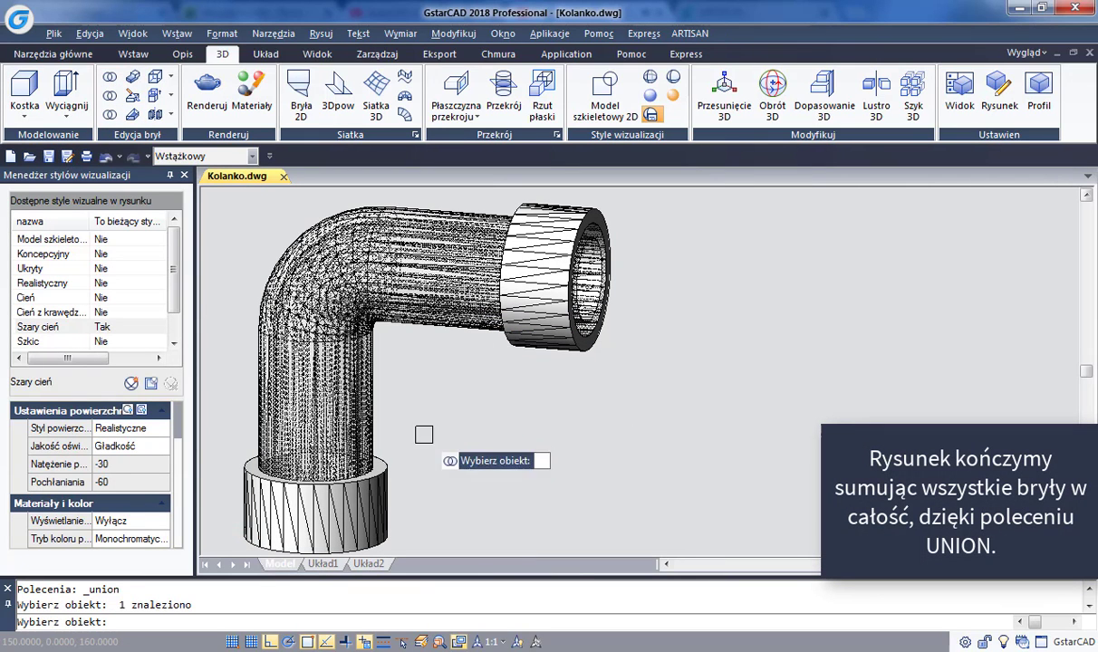
left_click(243, 475)
left_click(600, 249)
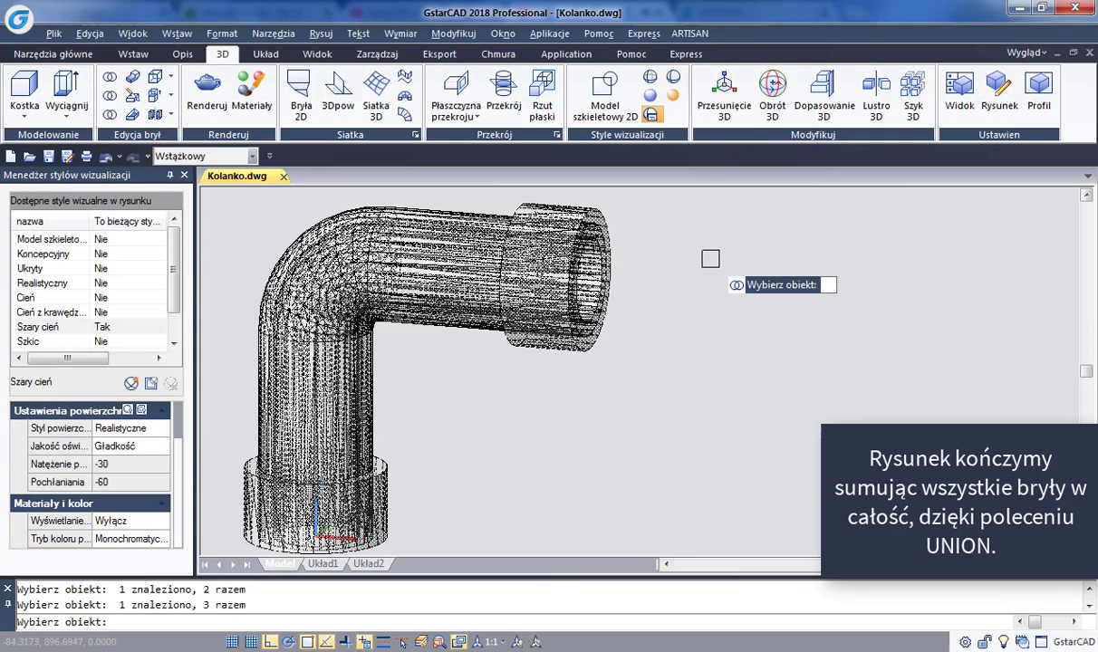
key("Return")
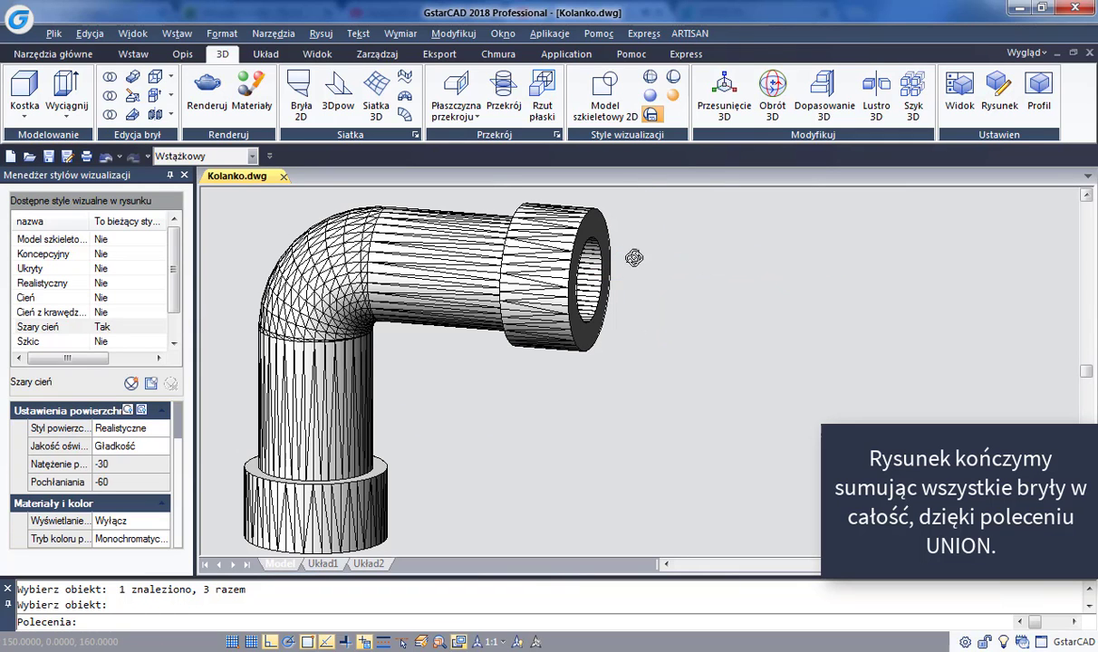
- Close the visual styles manager and orbit to an angled view showing the whole elbow with both flanges
middle_click_drag(634, 255, 662, 265, "shift")
left_click(185, 175)
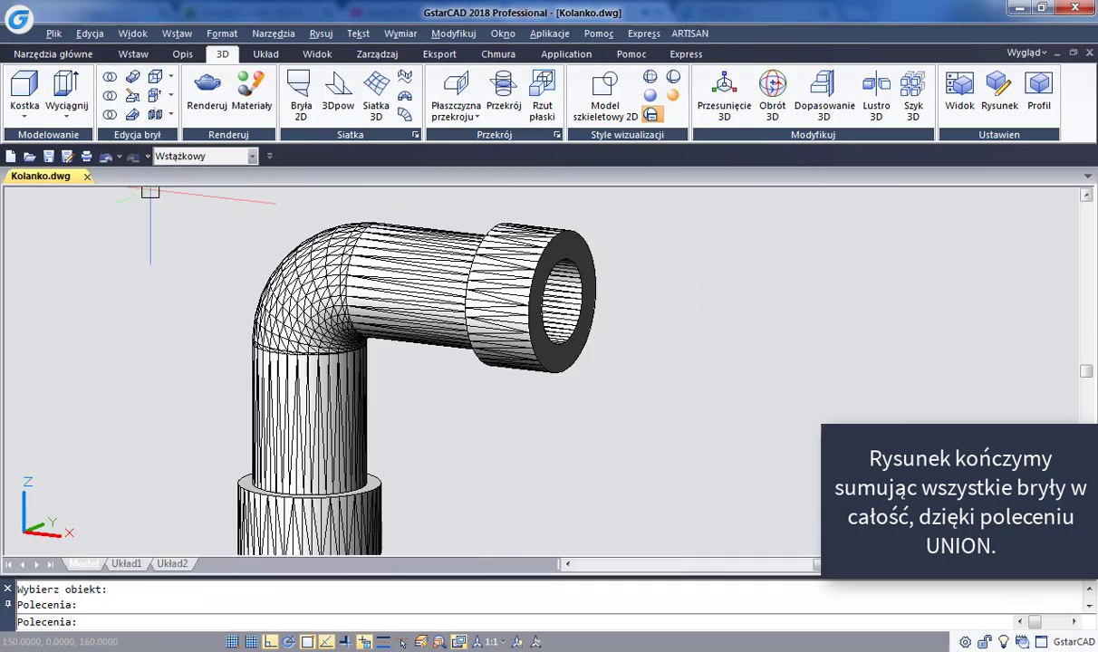
middle_click_drag(485, 212, 518, 205)
middle_click_drag(740, 248, 683, 232)
left_click_drag(656, 221, 492, 132)
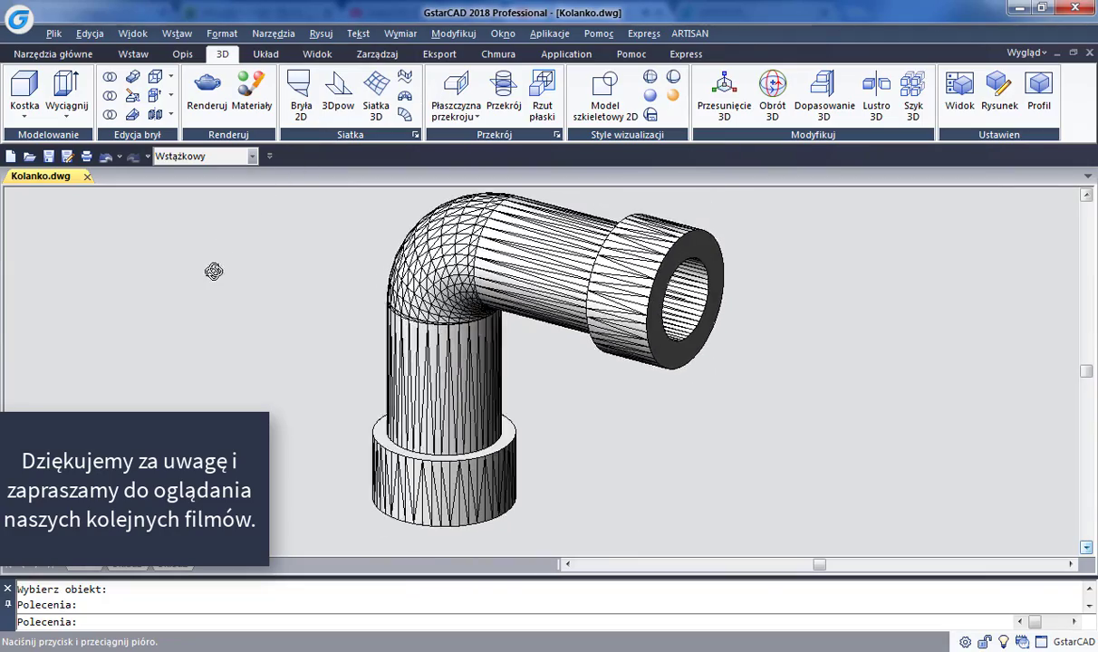
middle_click_drag(227, 286, 206, 306)
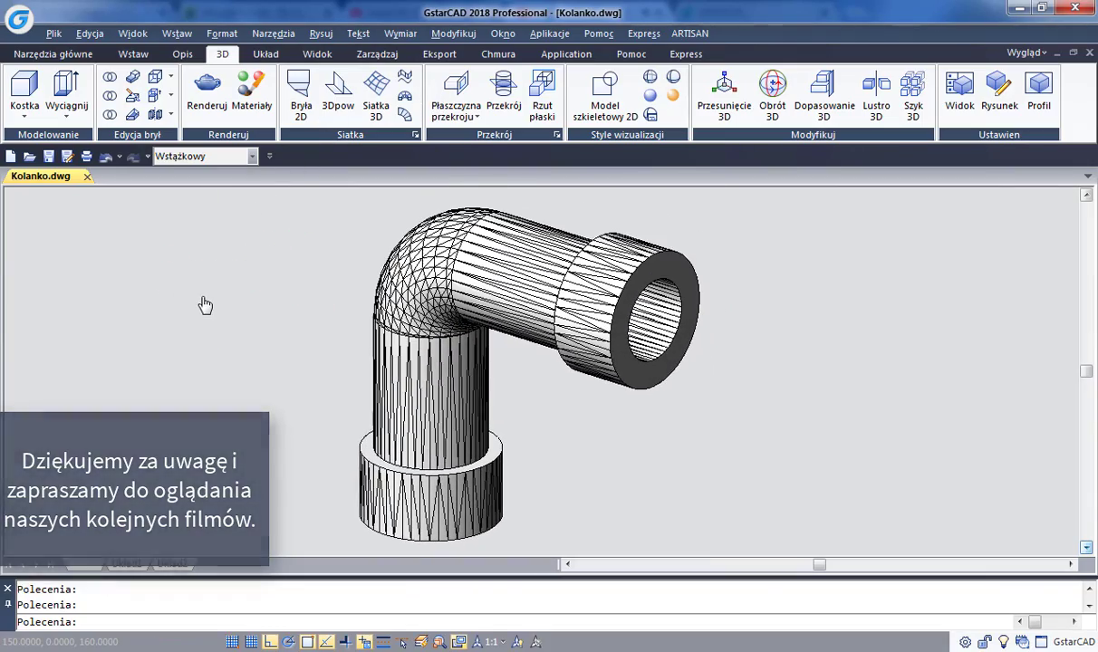